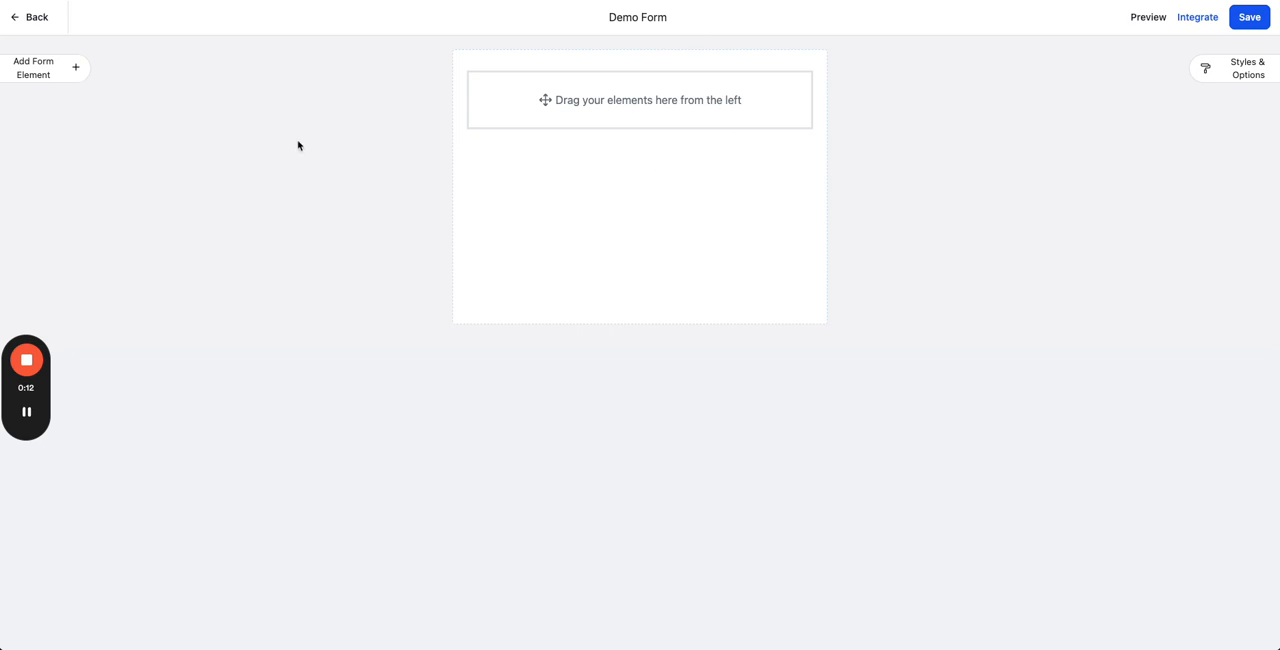
Step: Add Full Name, Email and Address fields to the empty form, with Address between Full Name and Email
click(74, 67)
drag(26, 167, 480, 110)
drag(150, 305, 638, 120)
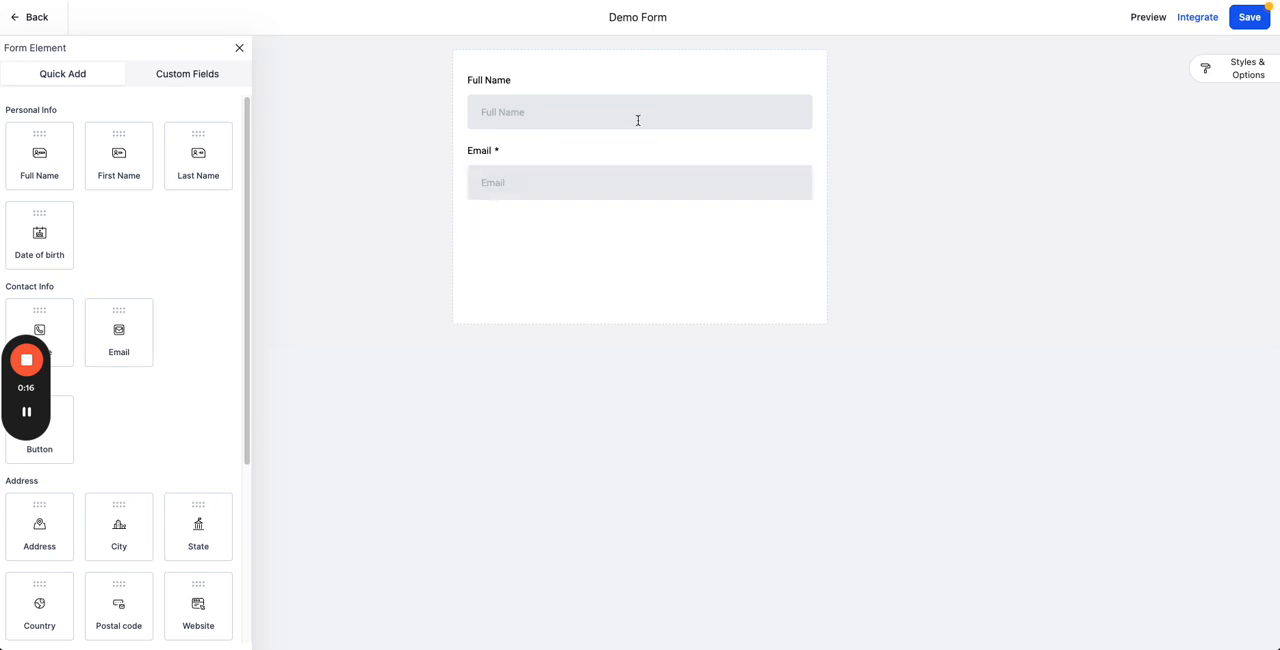
drag(32, 544, 602, 280)
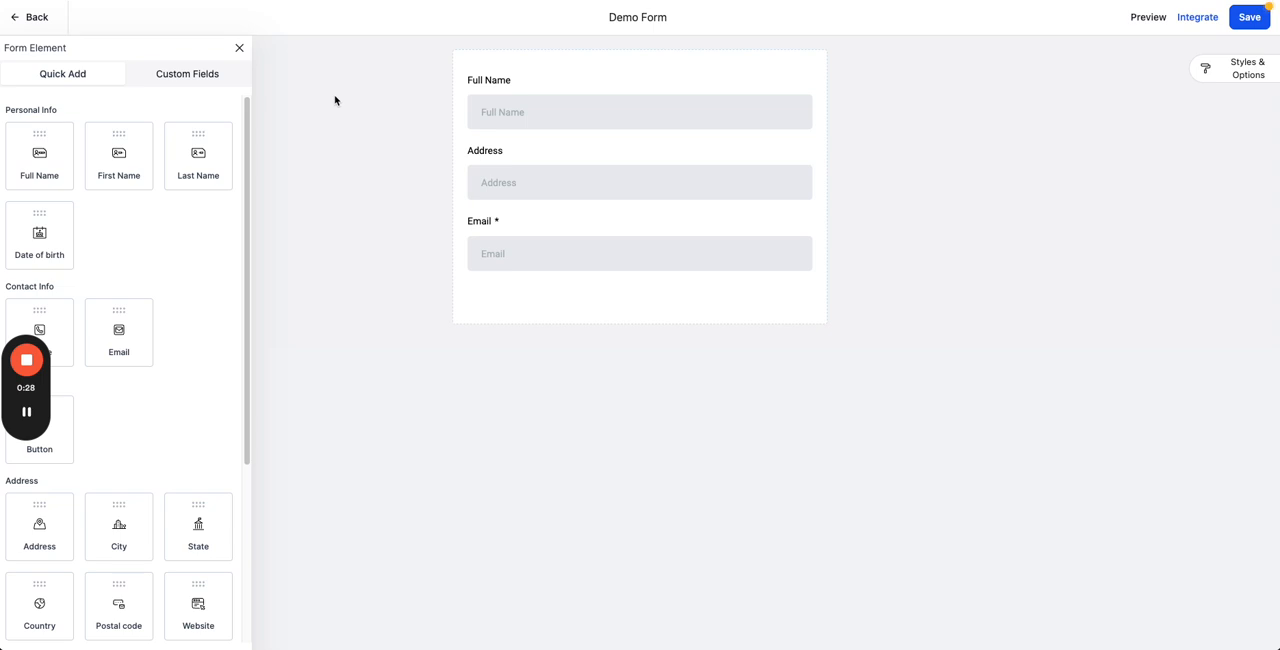
click(239, 50)
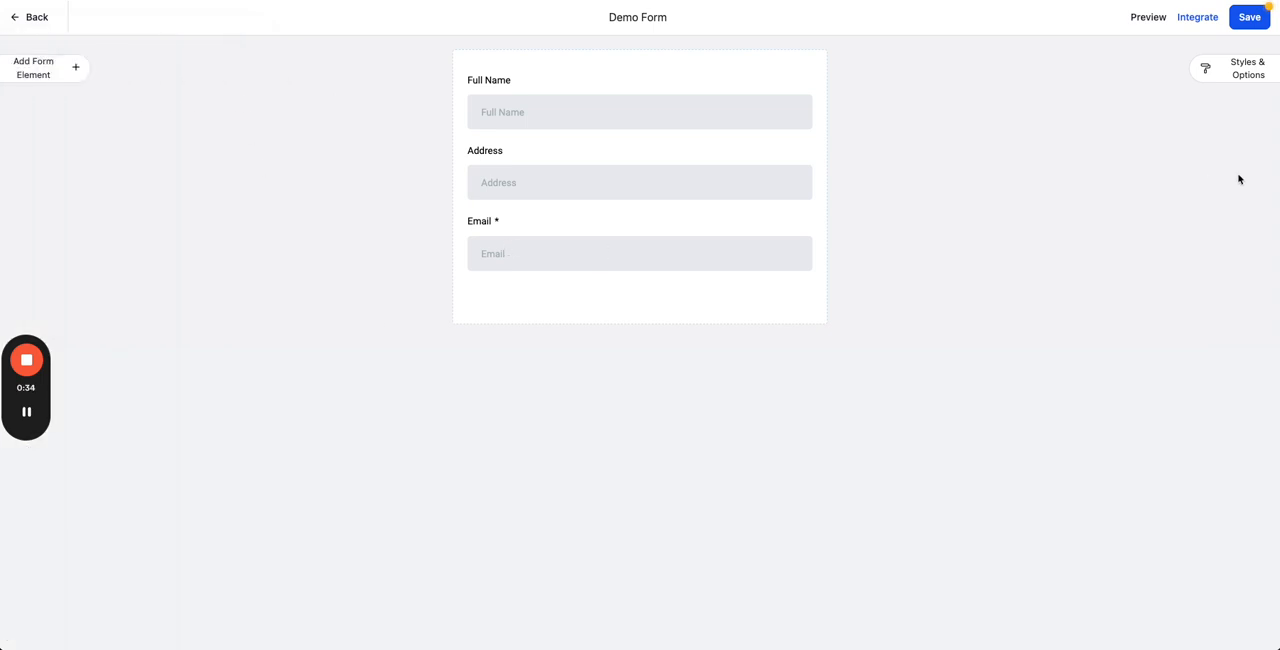
Step: Upload "background image (1).png" as the form's background image and "Demo Logo 2023.png" as its header image
click(1248, 72)
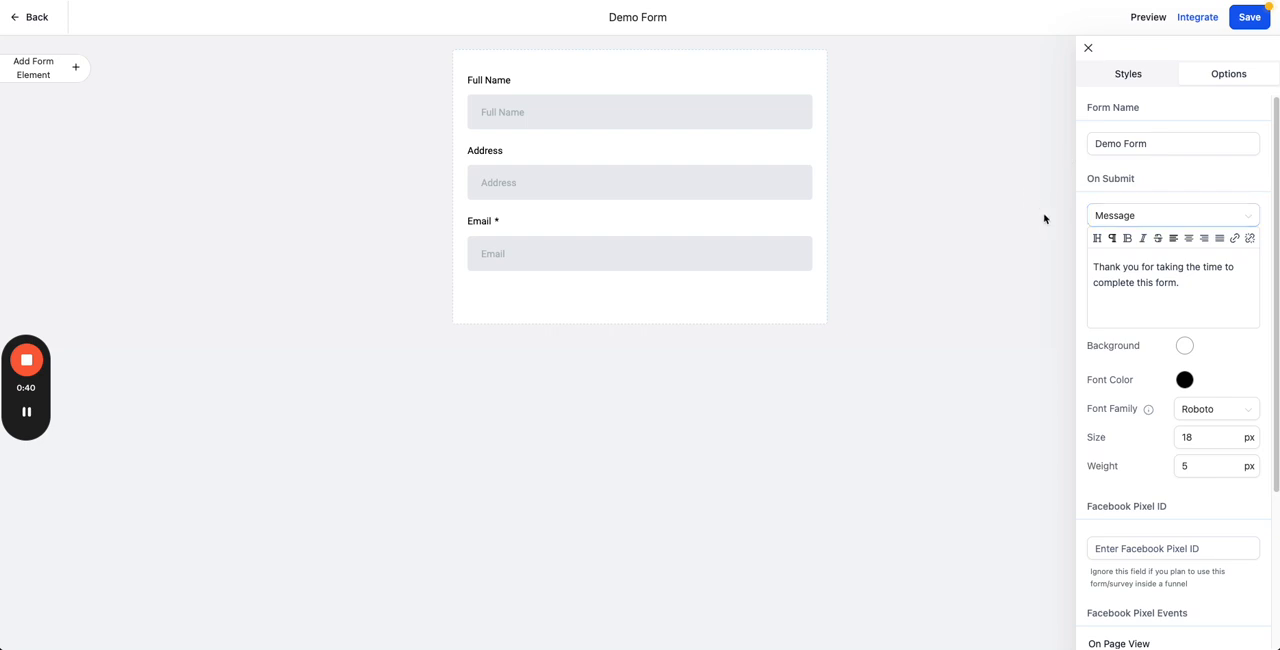
click(1156, 78)
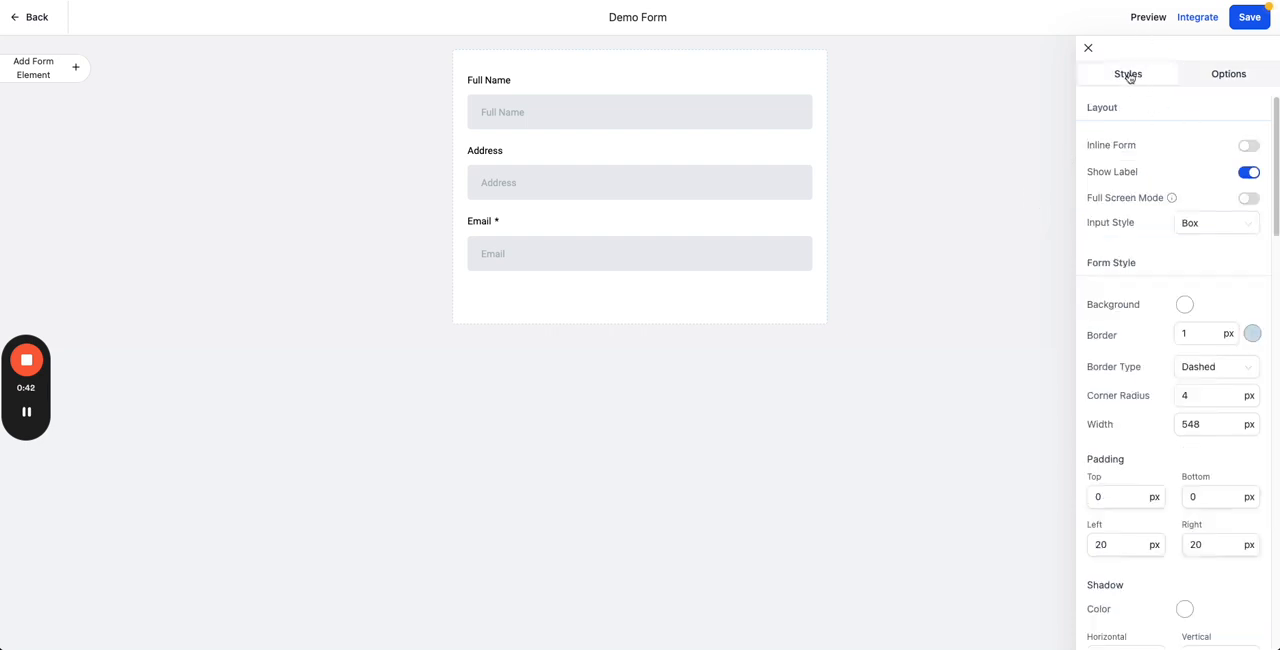
scroll(1136, 240, down, 1)
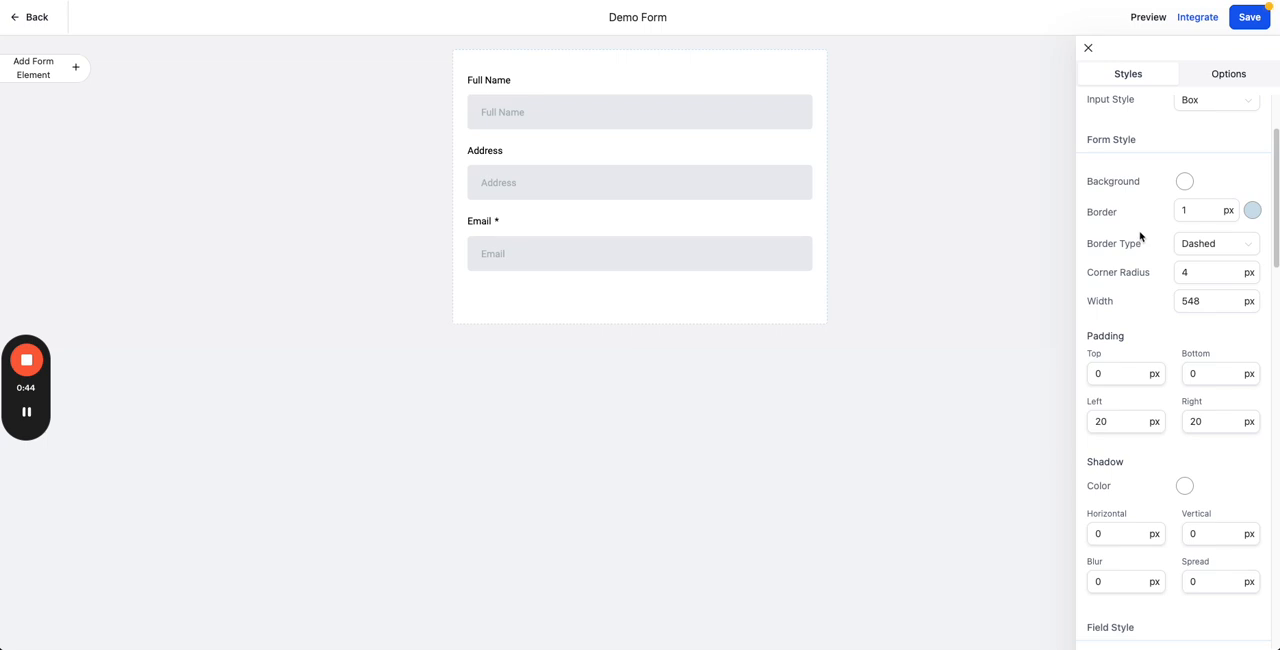
scroll(1140, 236, down, 10)
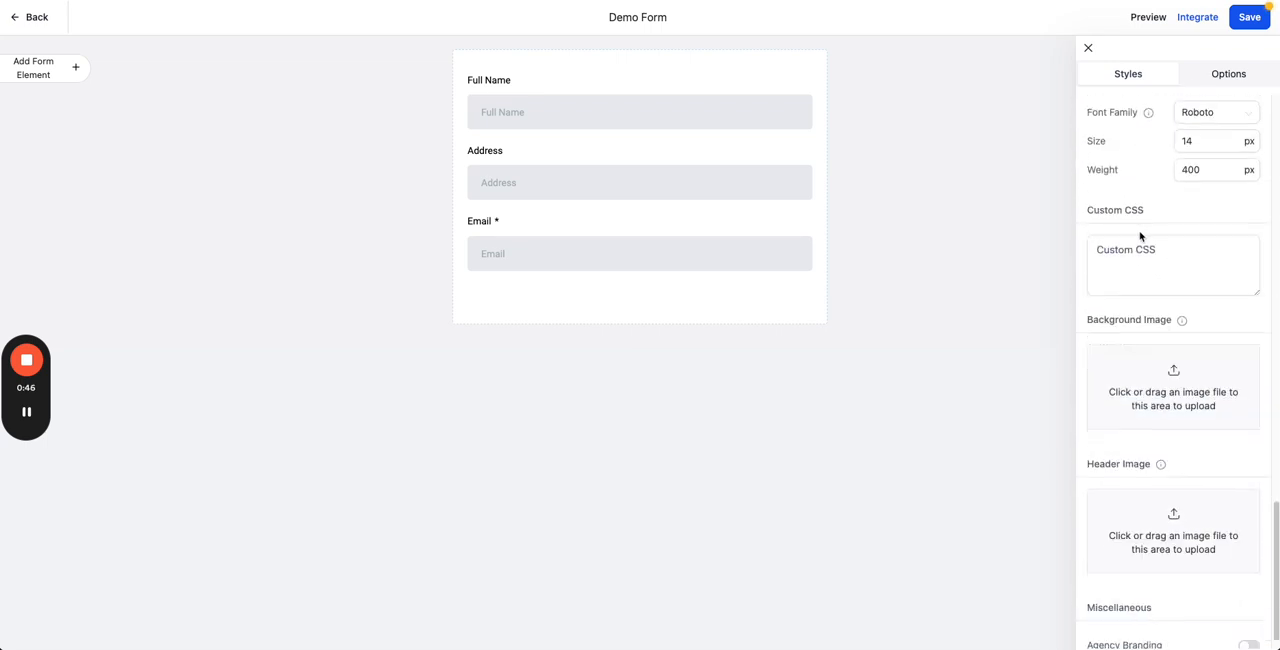
scroll(1141, 237, down, 1)
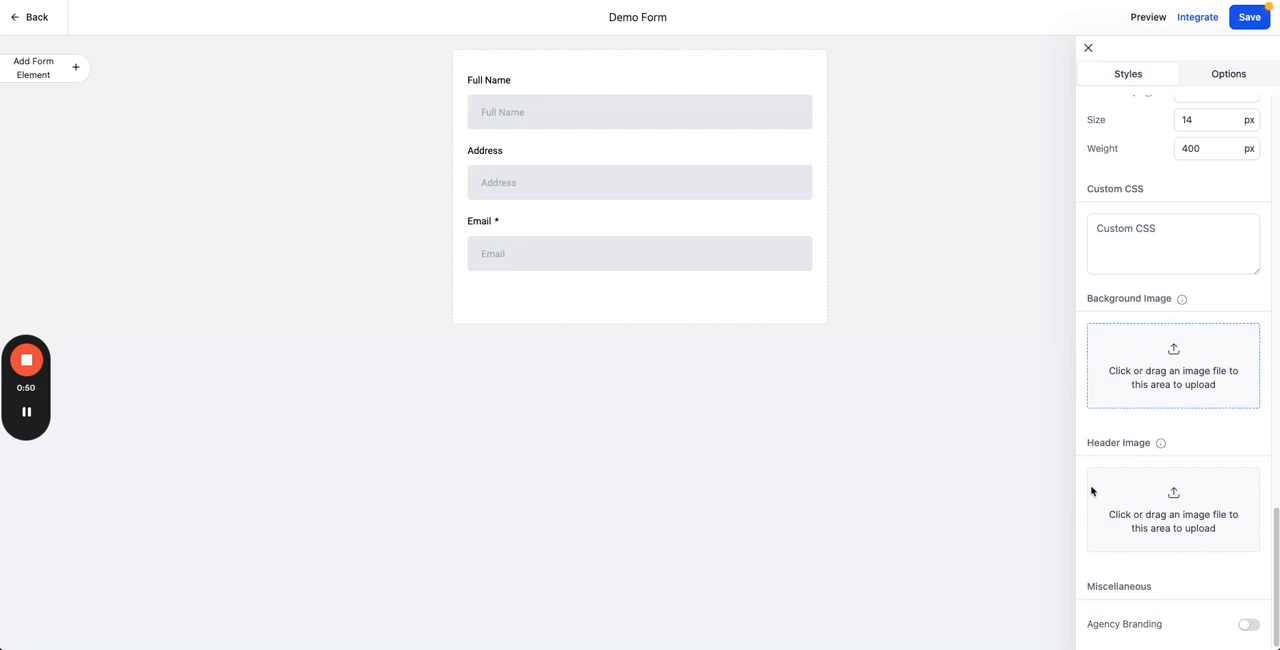
drag(1097, 446, 1166, 449)
click(1206, 449)
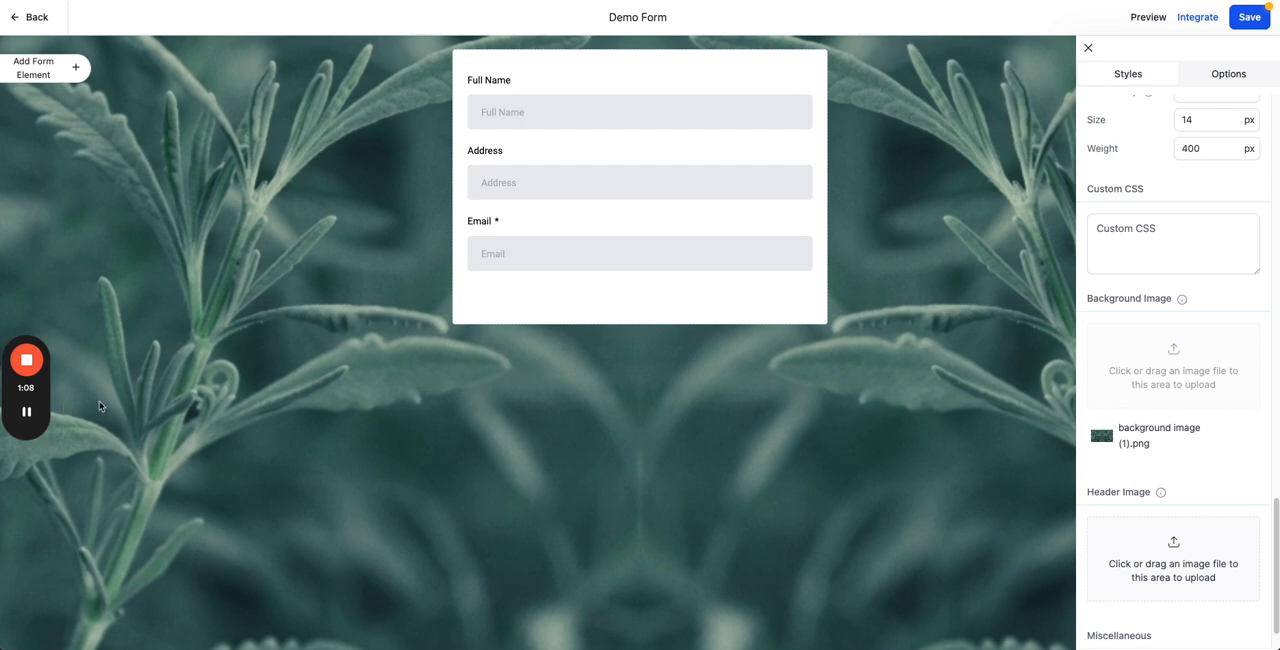
click(28, 412)
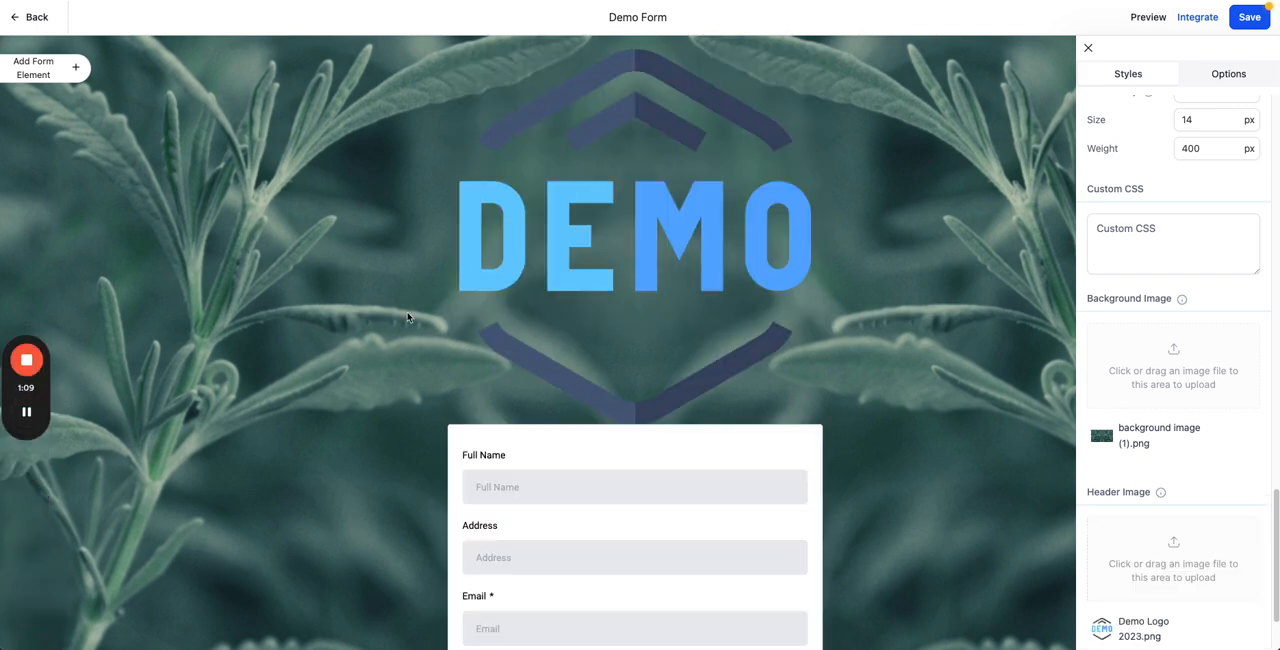
scroll(652, 205, down, 1)
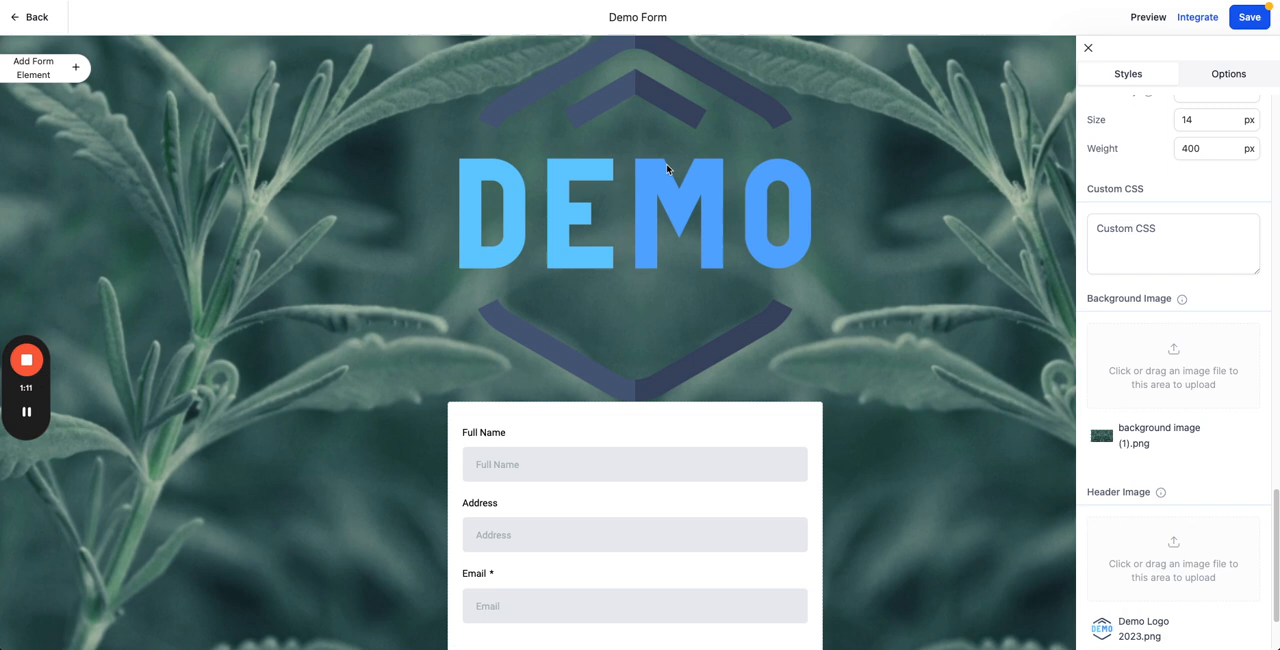
scroll(668, 166, up, 1)
scroll(330, 325, down, 3)
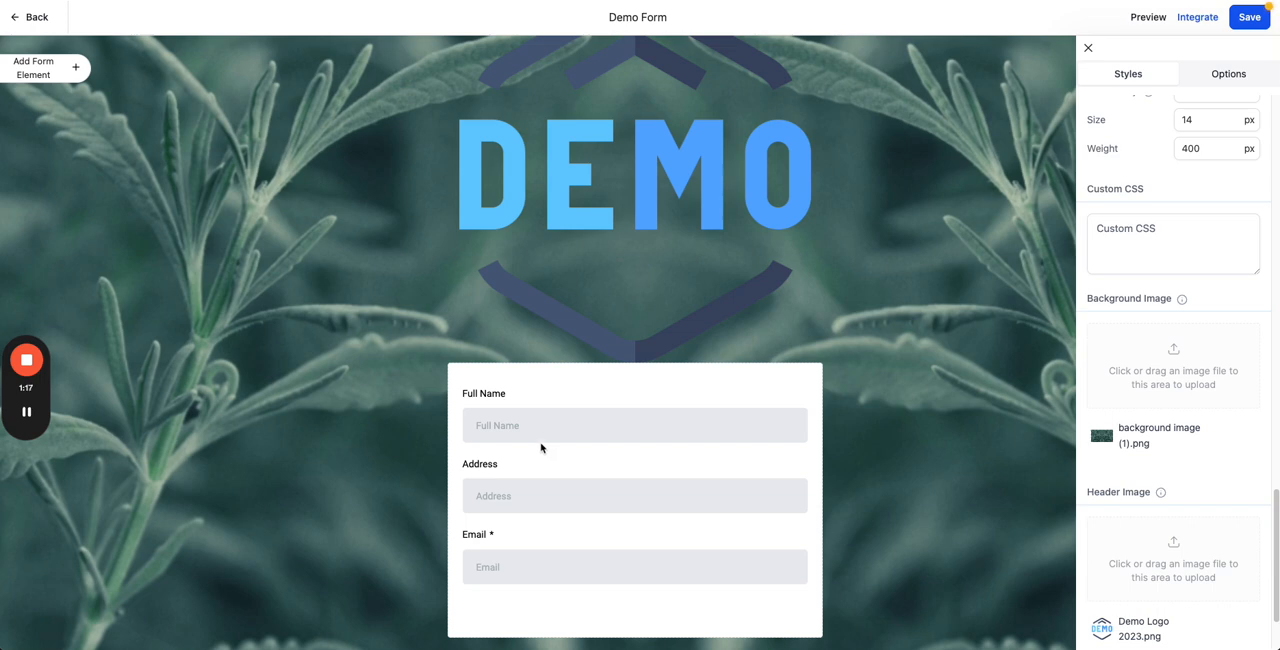
scroll(1100, 400, down, 2)
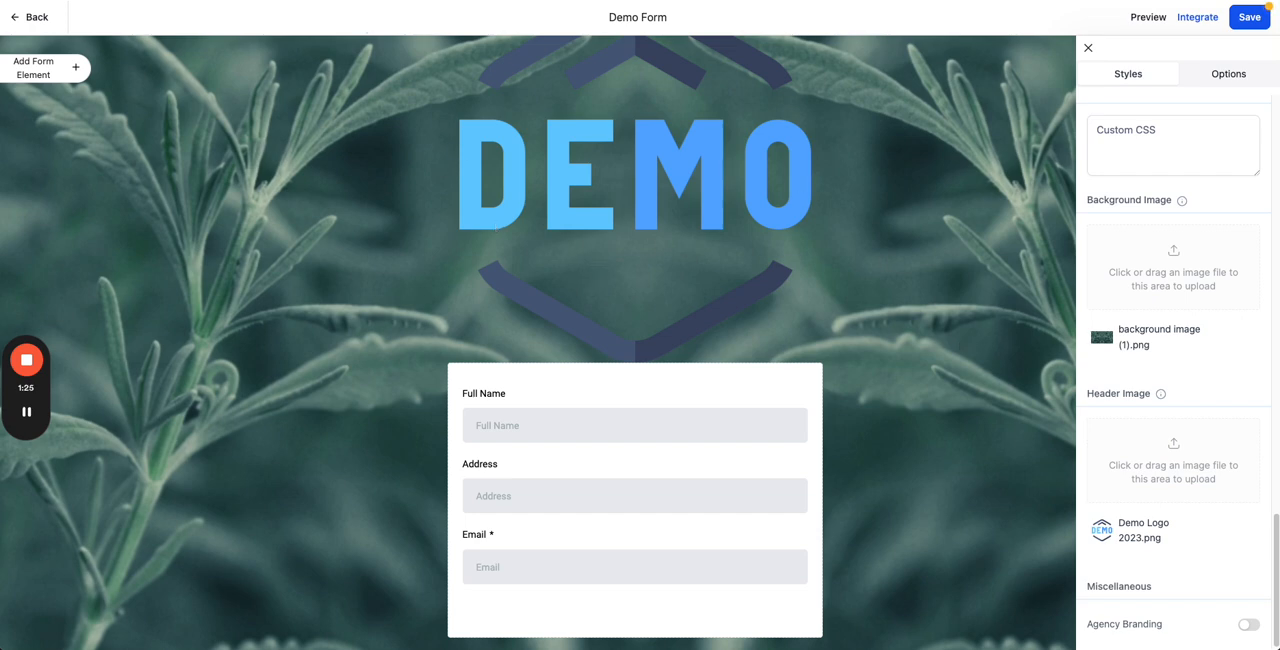
Step: Switch to the Demo Survey and examine its style settings, including the footer, progress bar and button options
click(362, 0)
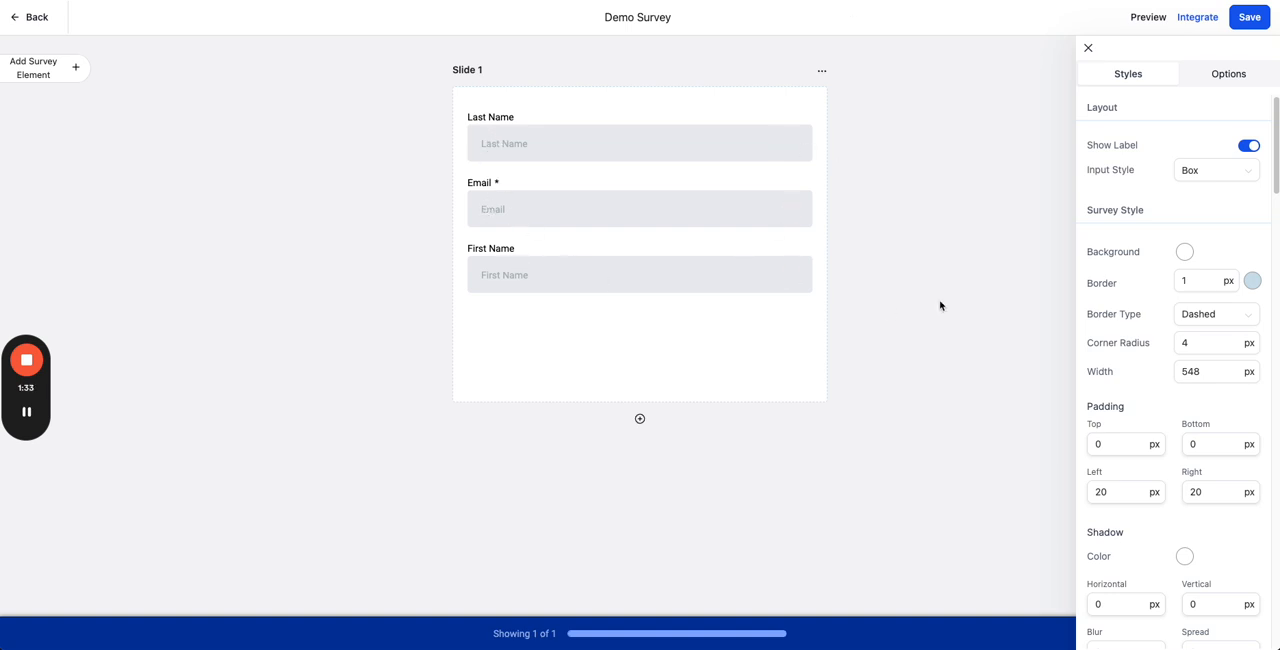
scroll(1164, 249, down, 10)
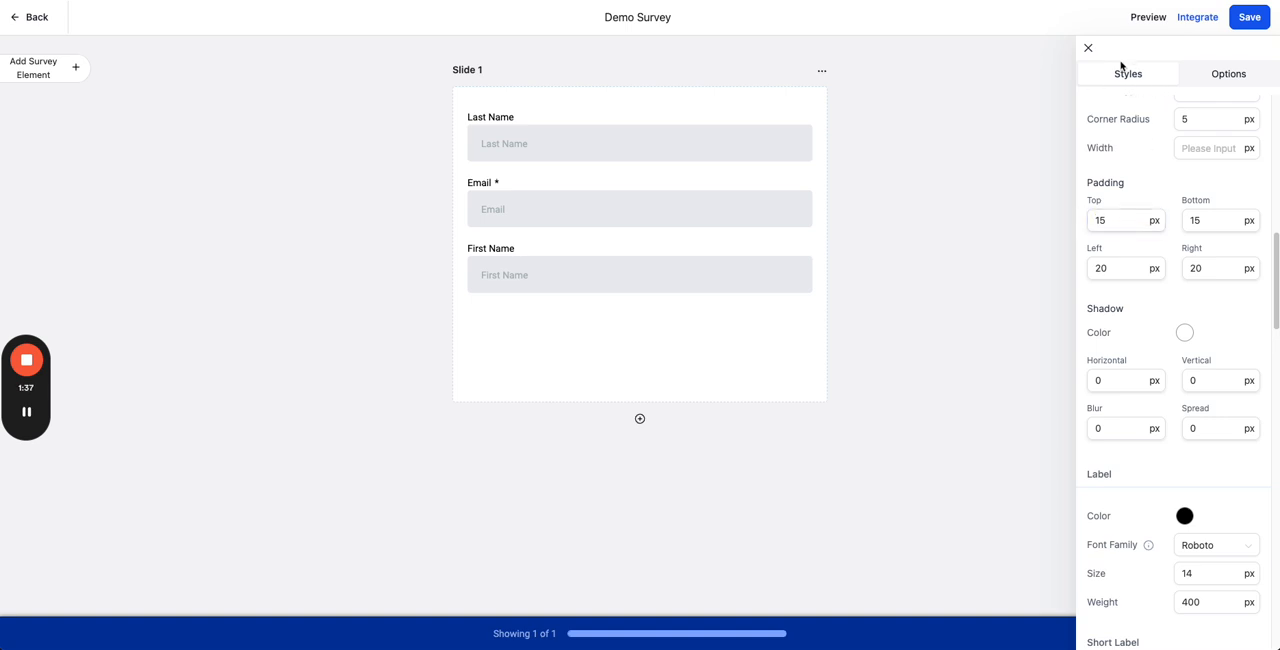
scroll(1131, 286, down, 5)
scroll(1132, 286, down, 15)
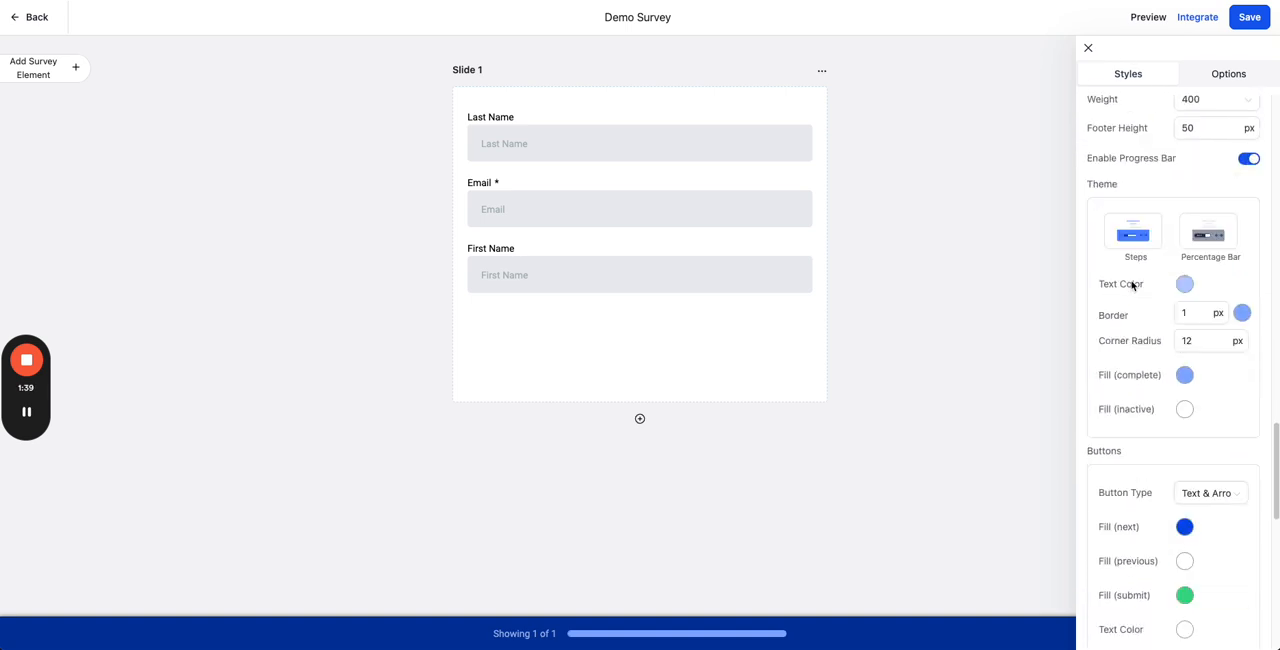
scroll(1131, 274, down, 2)
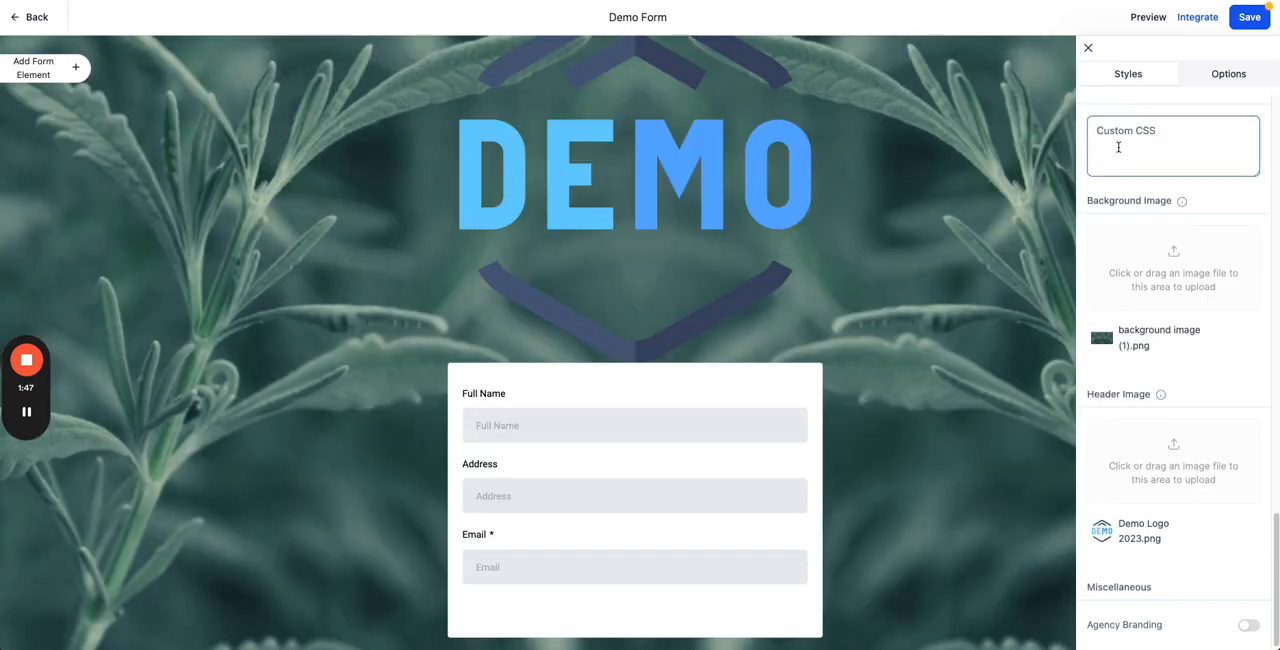
Step: Try the Line input style on the Demo Form's fields and switch the input style back to Box
scroll(1133, 151, up, 5)
scroll(1133, 151, up, 10)
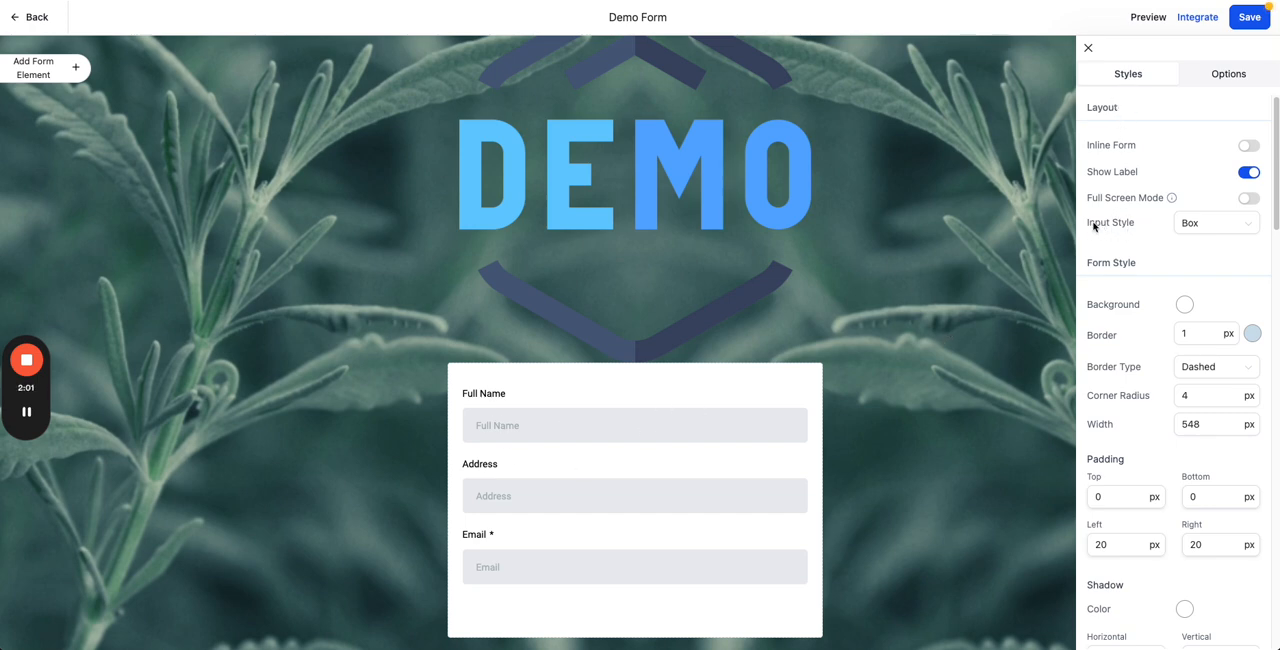
drag(1089, 225, 1137, 227)
click(1142, 229)
click(1178, 225)
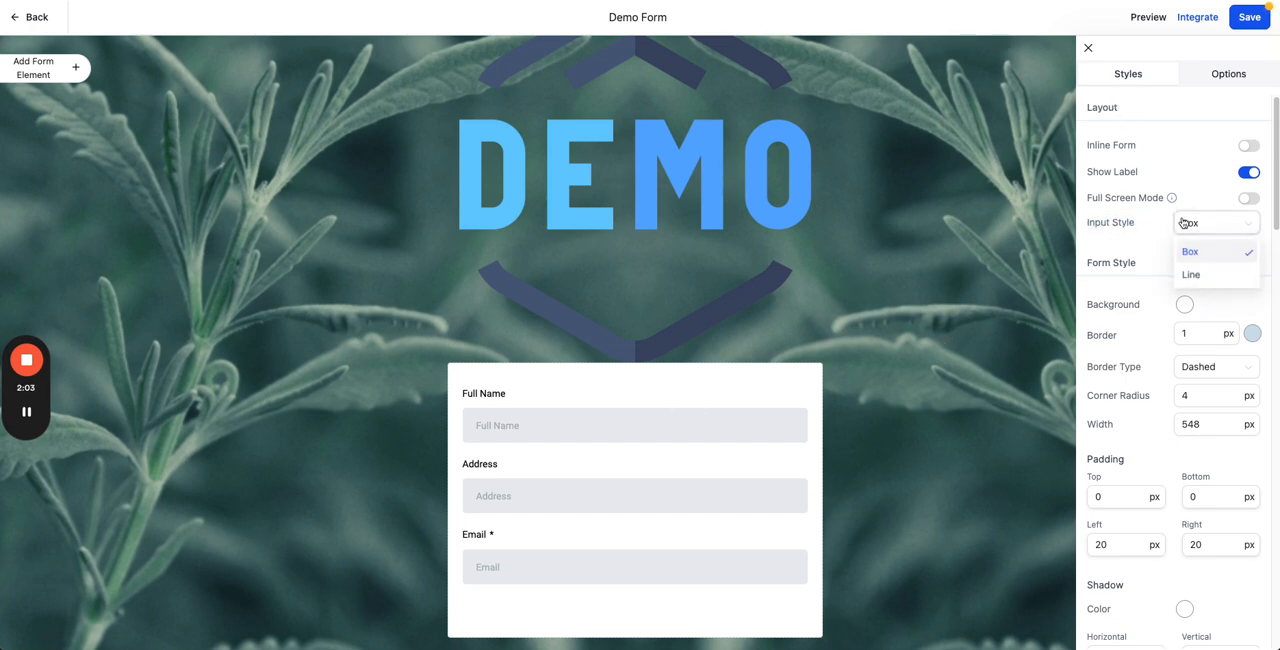
click(1190, 276)
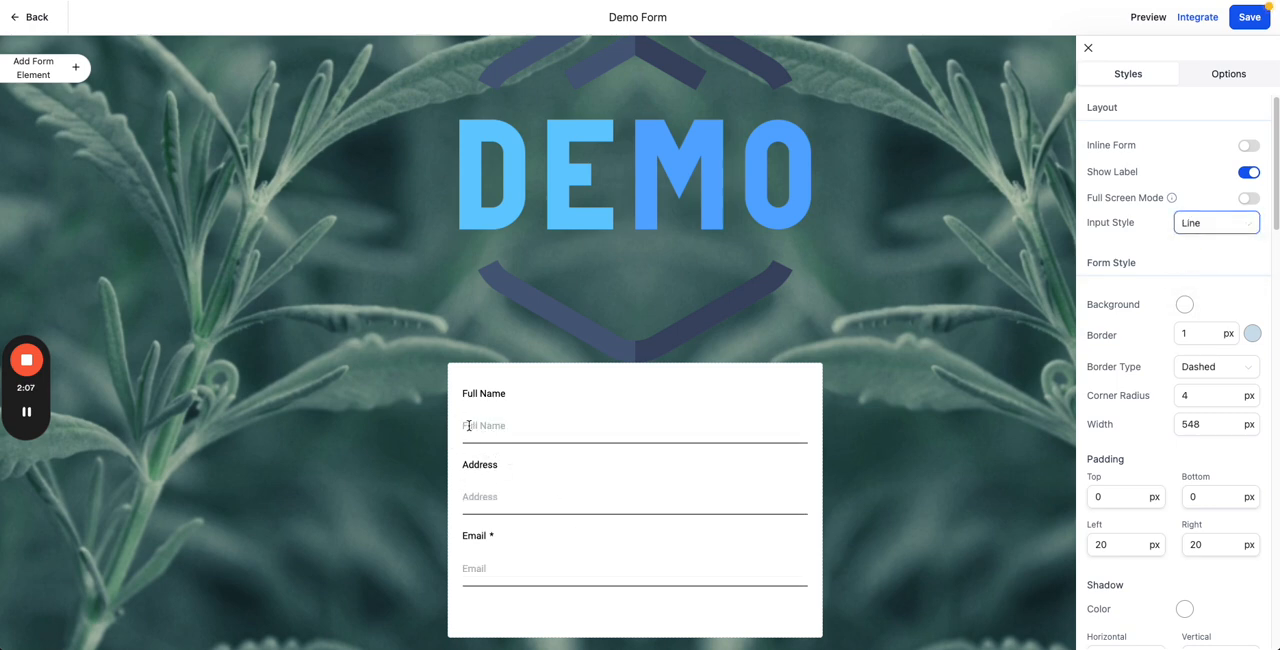
click(1205, 225)
click(1203, 249)
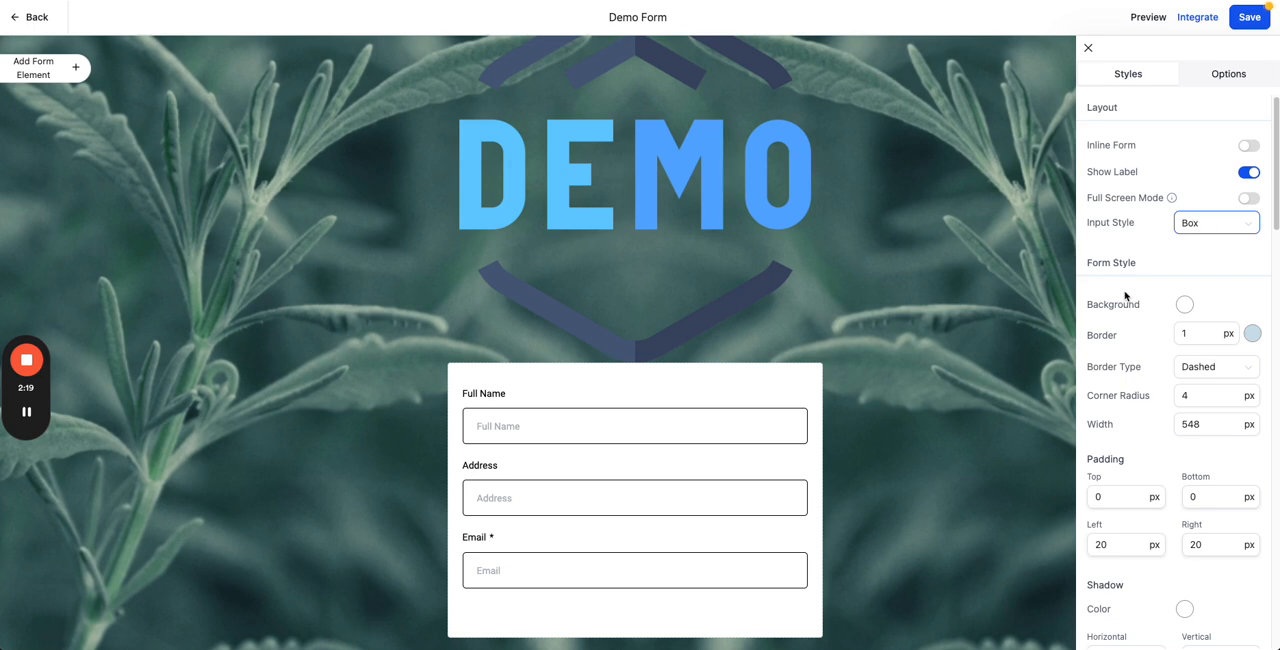
Step: Try the Dashed and Dotted border types in the form's field style and return the border type to Solid
scroll(1128, 262, down, 5)
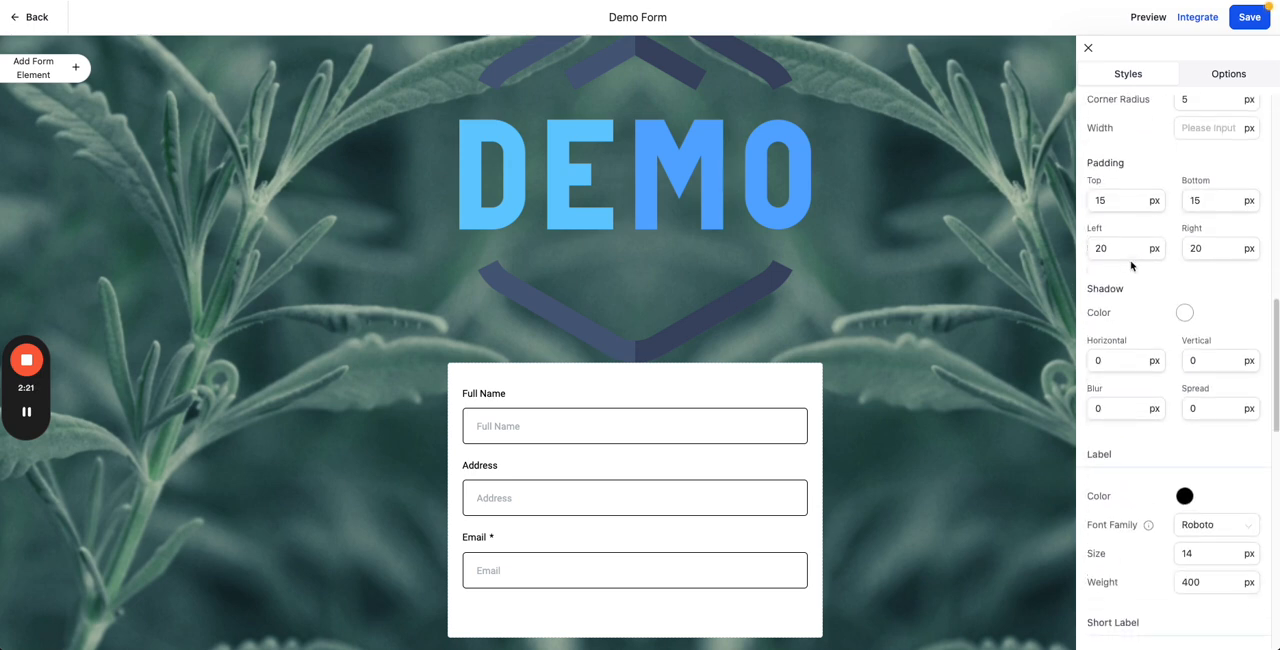
scroll(1131, 264, up, 5)
drag(1136, 170, 1082, 170)
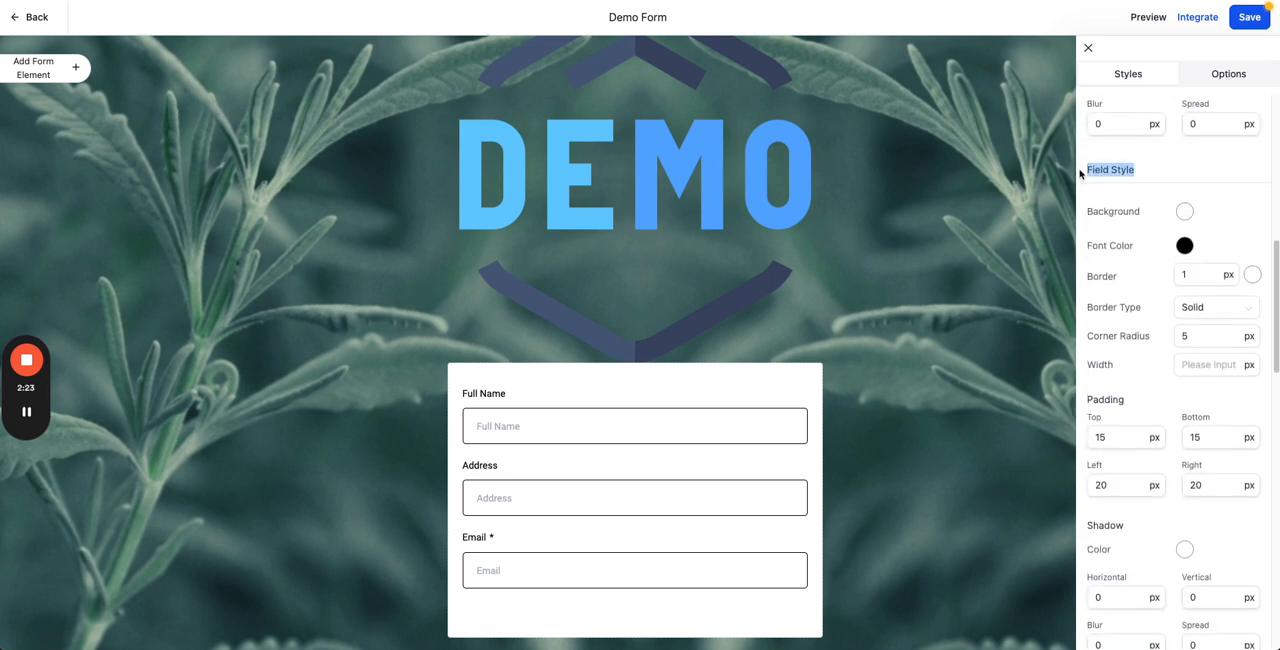
click(1163, 175)
scroll(1126, 278, down, 1)
scroll(1126, 278, down, 1)
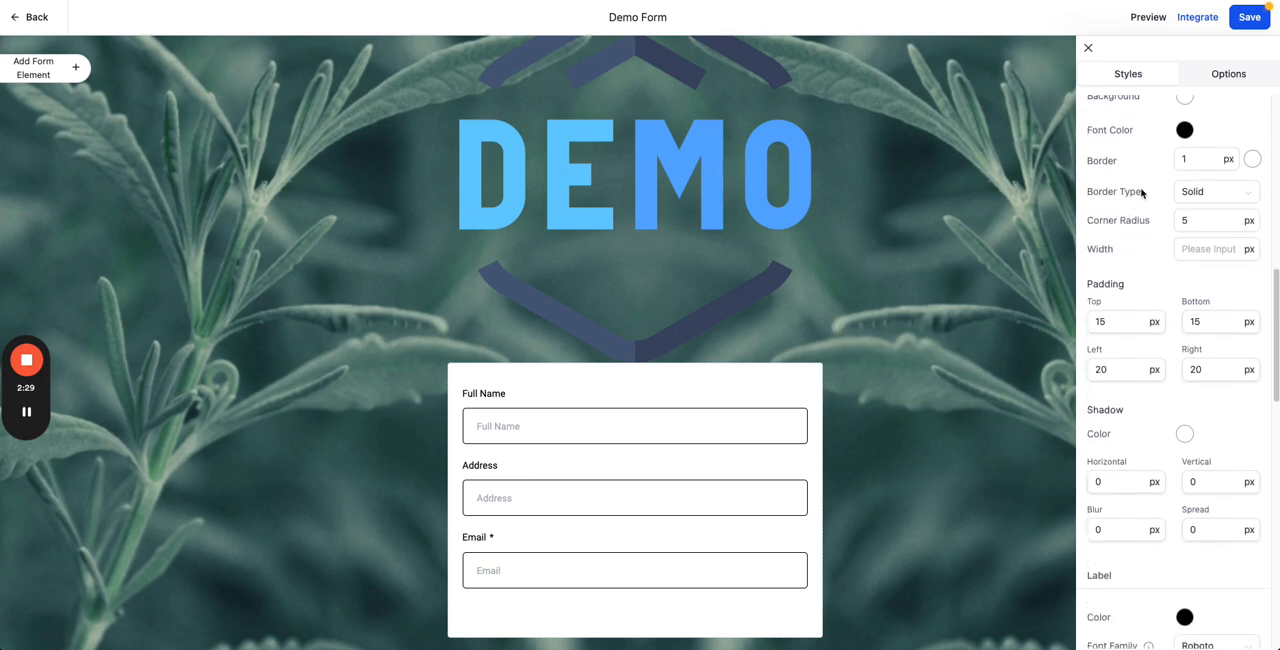
click(1198, 193)
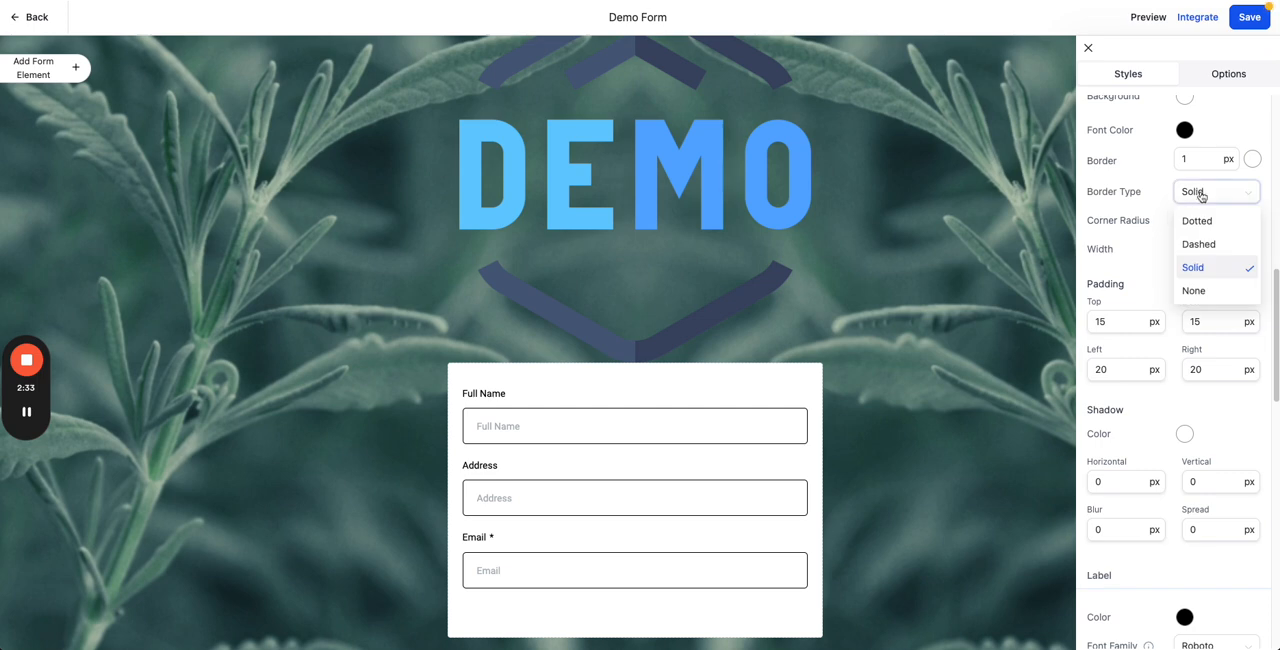
click(1206, 243)
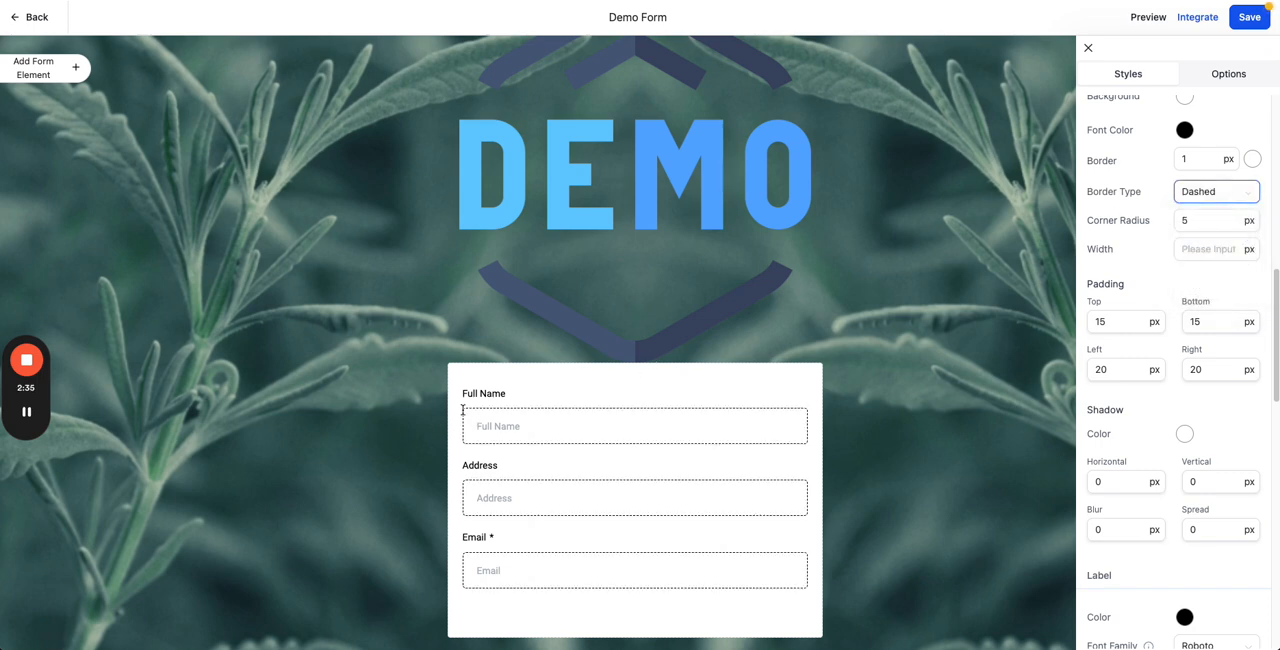
click(1230, 192)
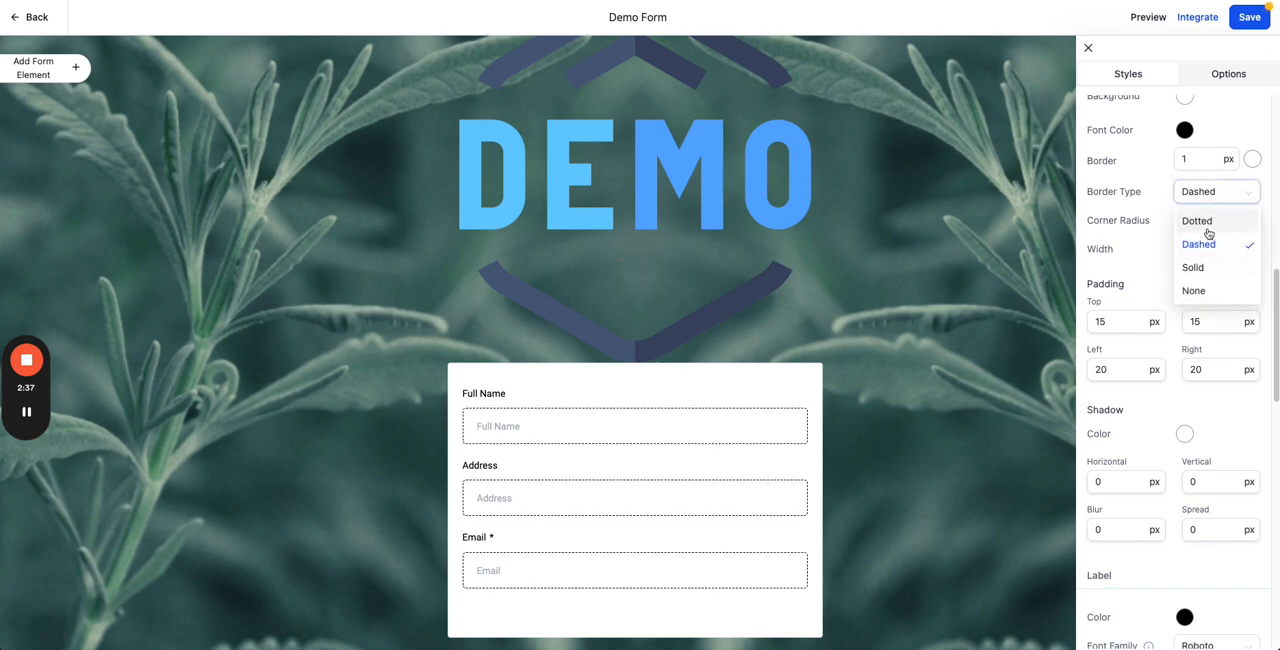
click(1200, 218)
click(1206, 195)
click(1208, 268)
Step: Set the border width in the form's field style to 2 px
click(1196, 160)
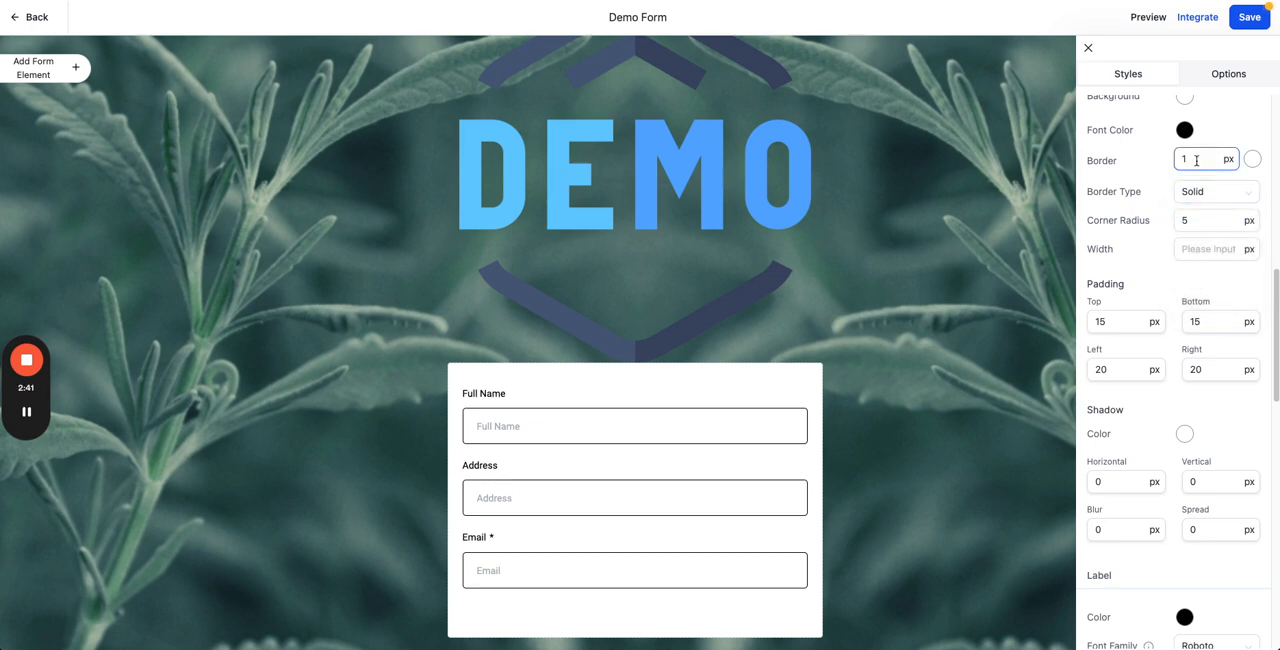
key(BackSpace)
text(2)
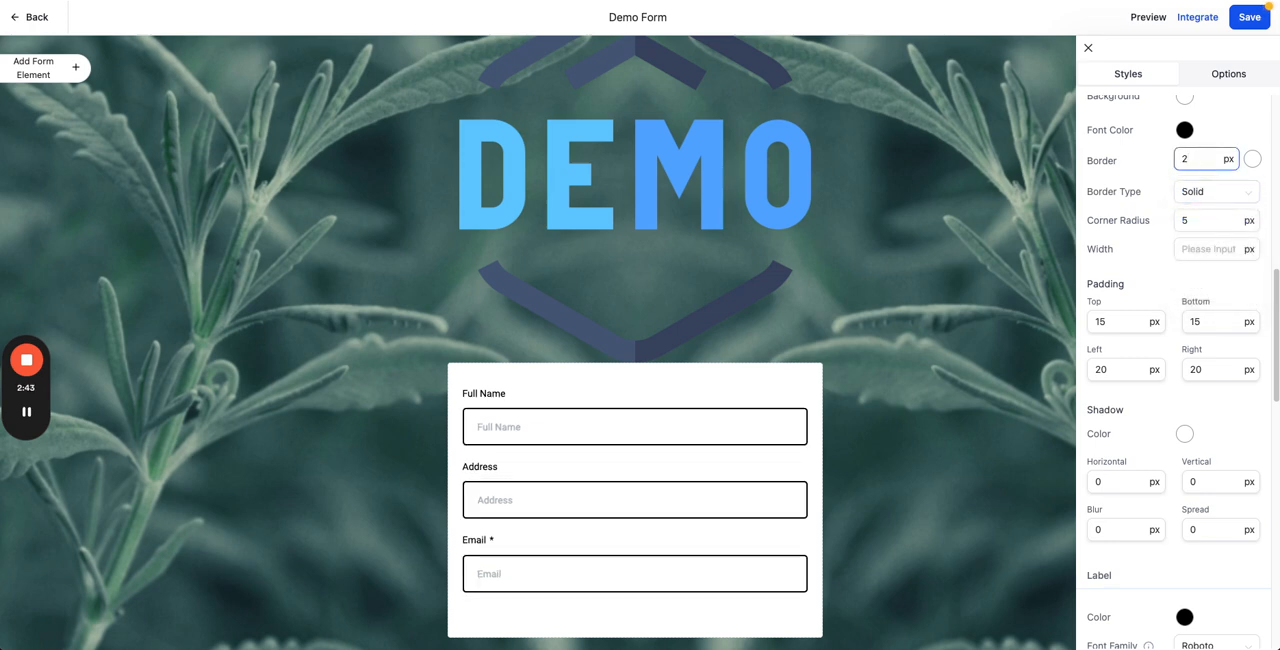
Step: Change the form's input style to Line in the layout settings
scroll(1123, 206, up, 10)
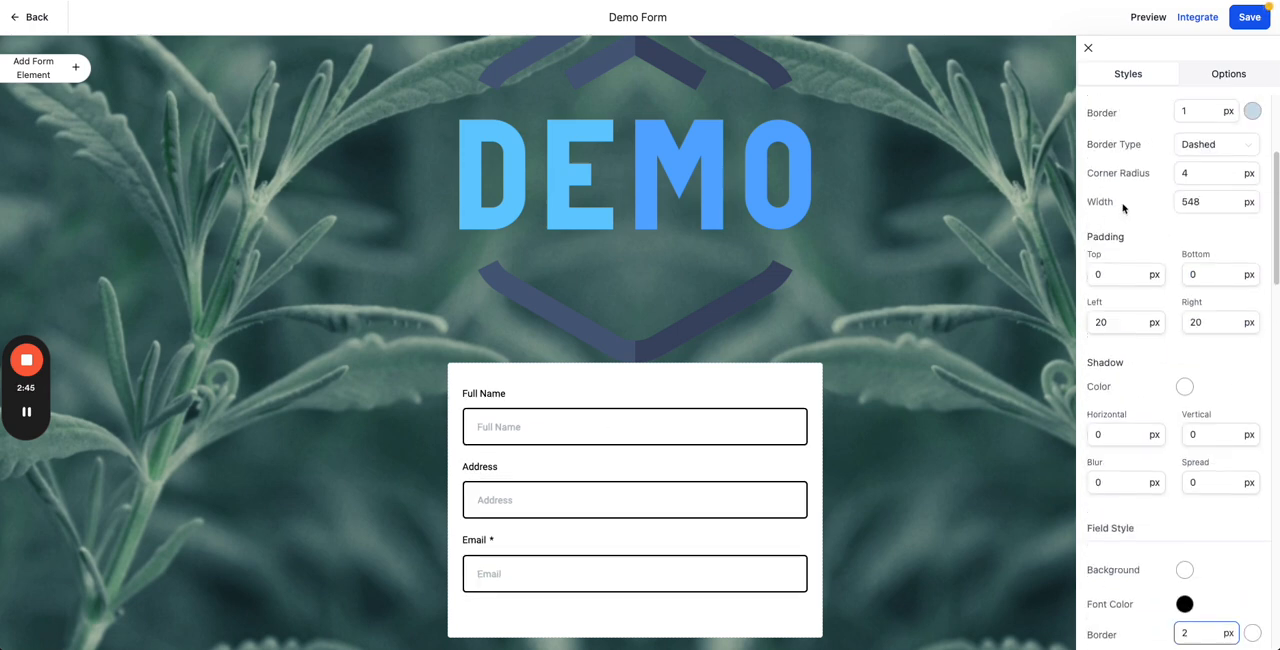
click(1217, 228)
click(1206, 277)
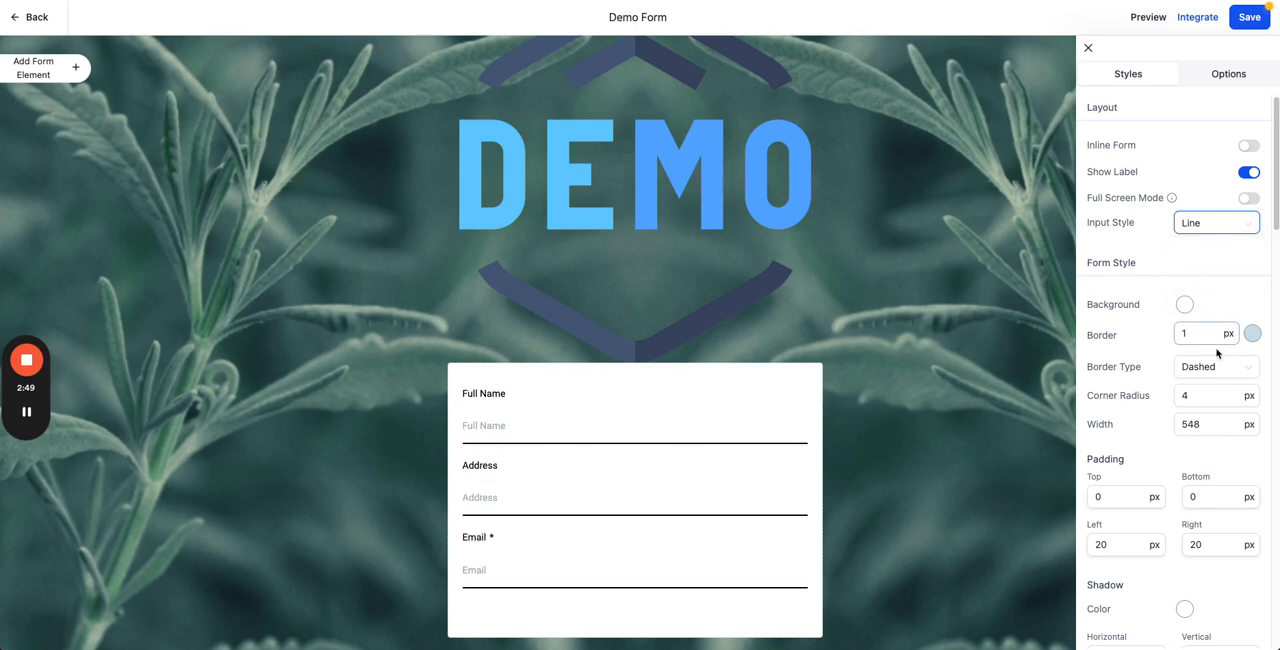
Step: Try the Dotted and Dashed border types on the form's line-style fields and return the field border type to Solid
scroll(1180, 340, down, 10)
scroll(1170, 320, up, 5)
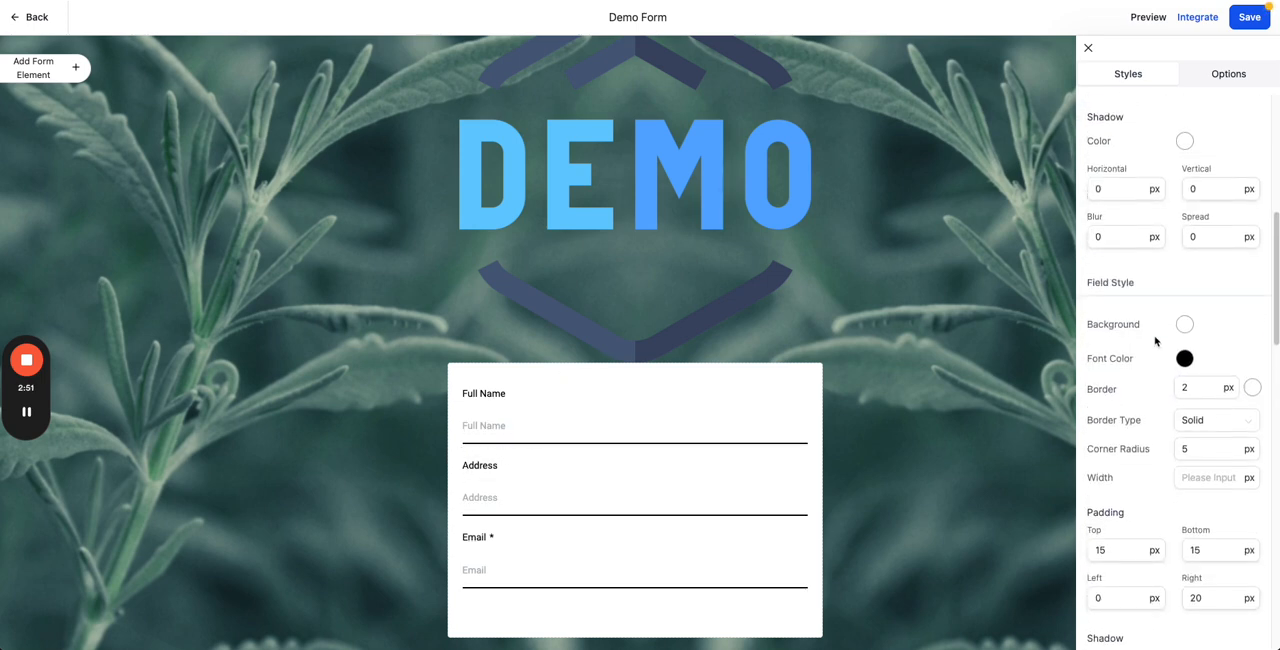
scroll(1175, 331, down, 2)
click(1218, 328)
click(1213, 356)
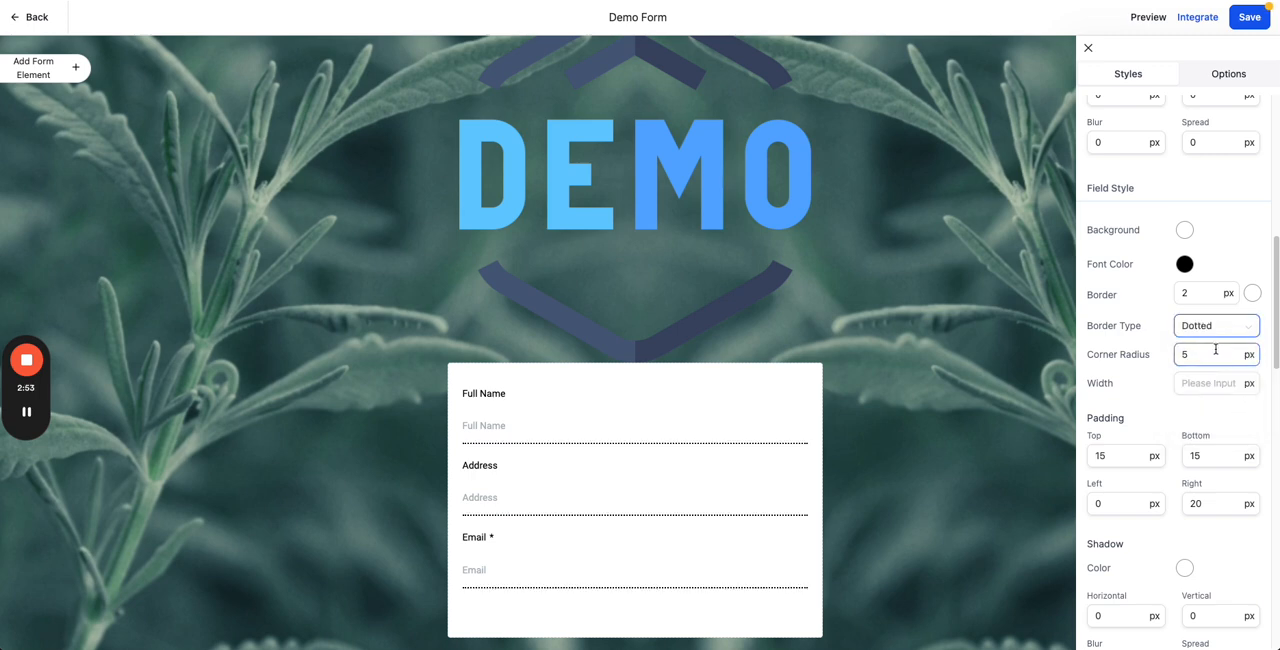
click(1214, 330)
click(1210, 380)
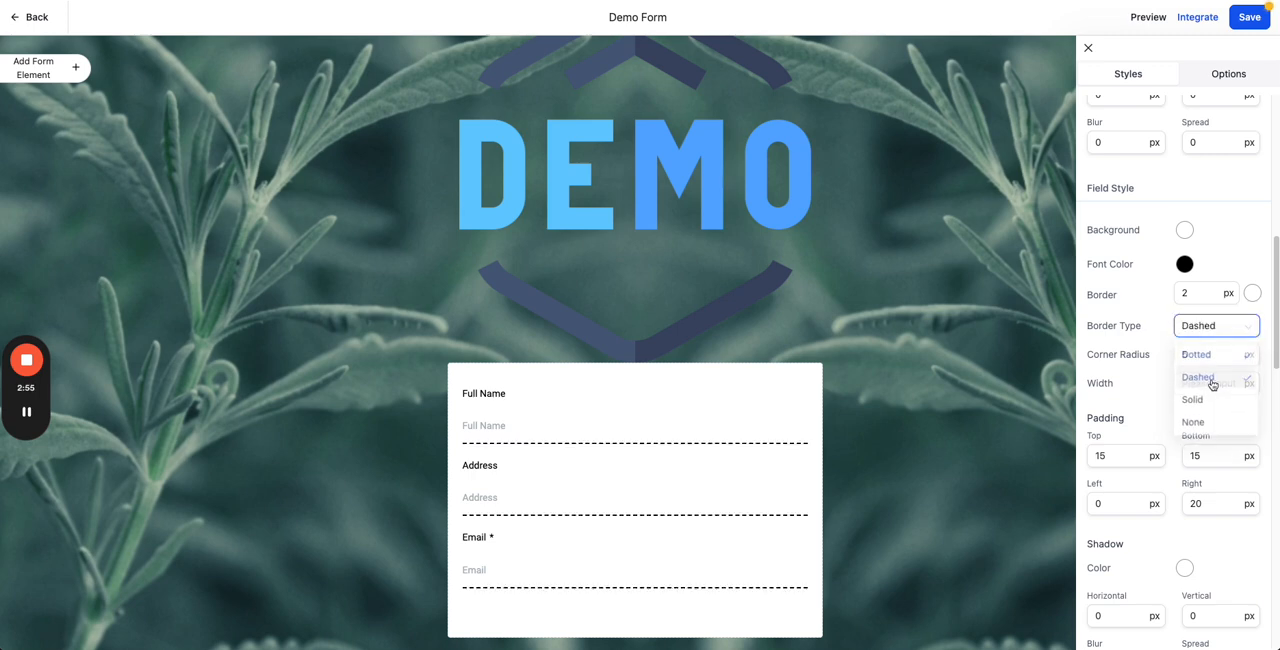
click(1203, 327)
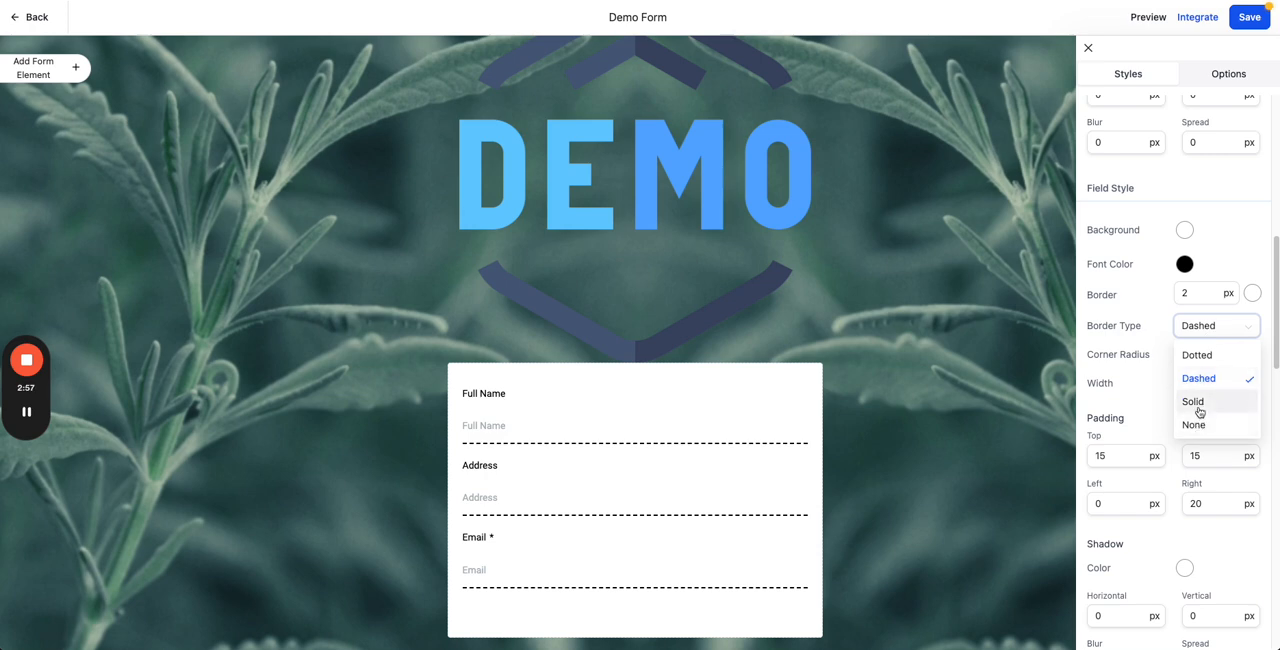
click(1195, 403)
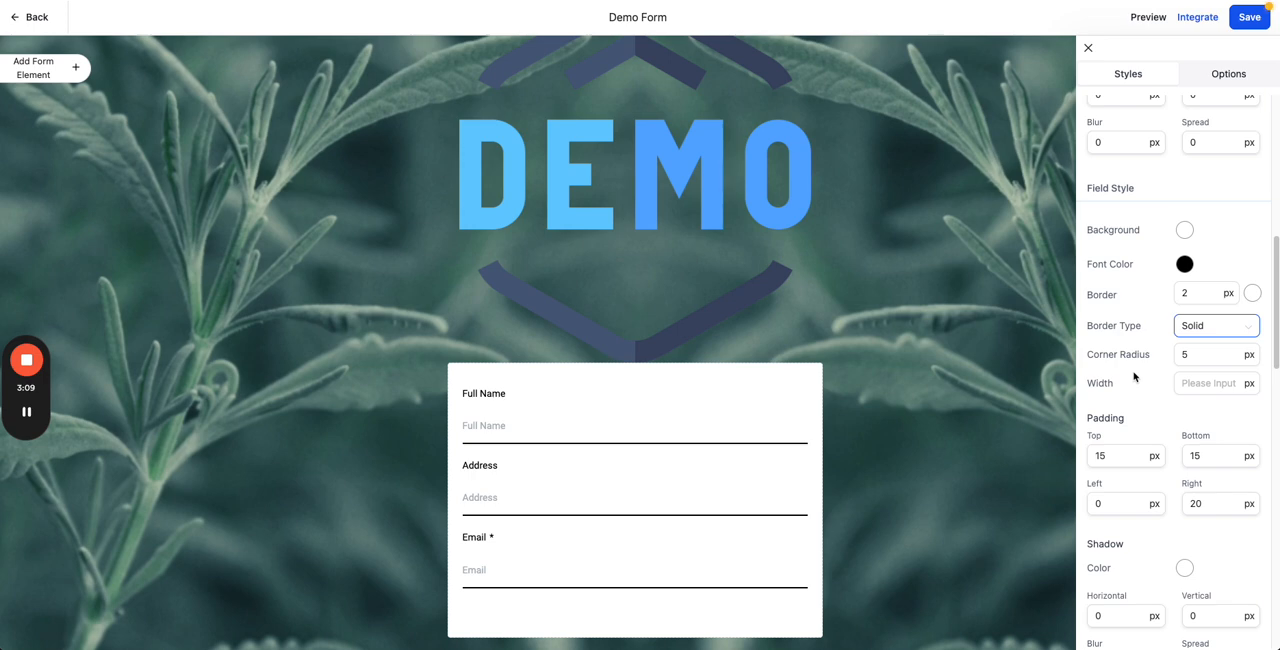
Step: Try Full Screen Mode in the form's layout settings and switch it back off
scroll(1131, 305, up, 10)
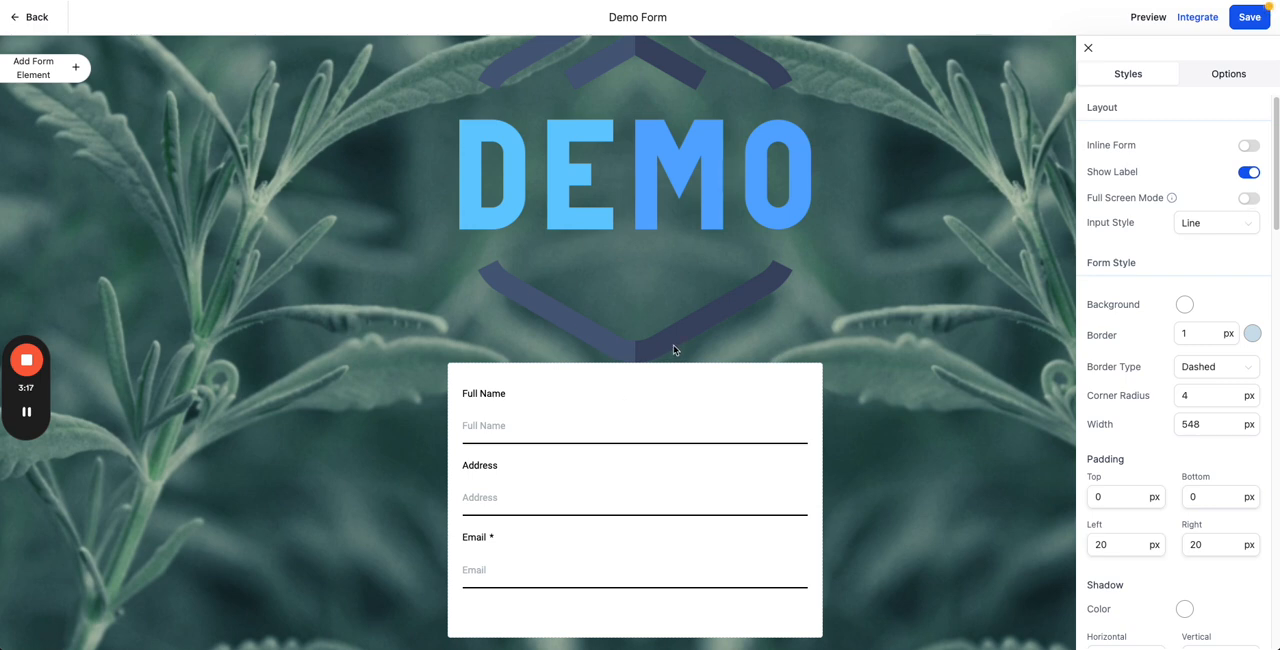
click(1249, 198)
click(1243, 198)
Step: Compare the form's background and layout on the two example pages with the dog photo, and return to the form builder
key(ctrl+Tab)
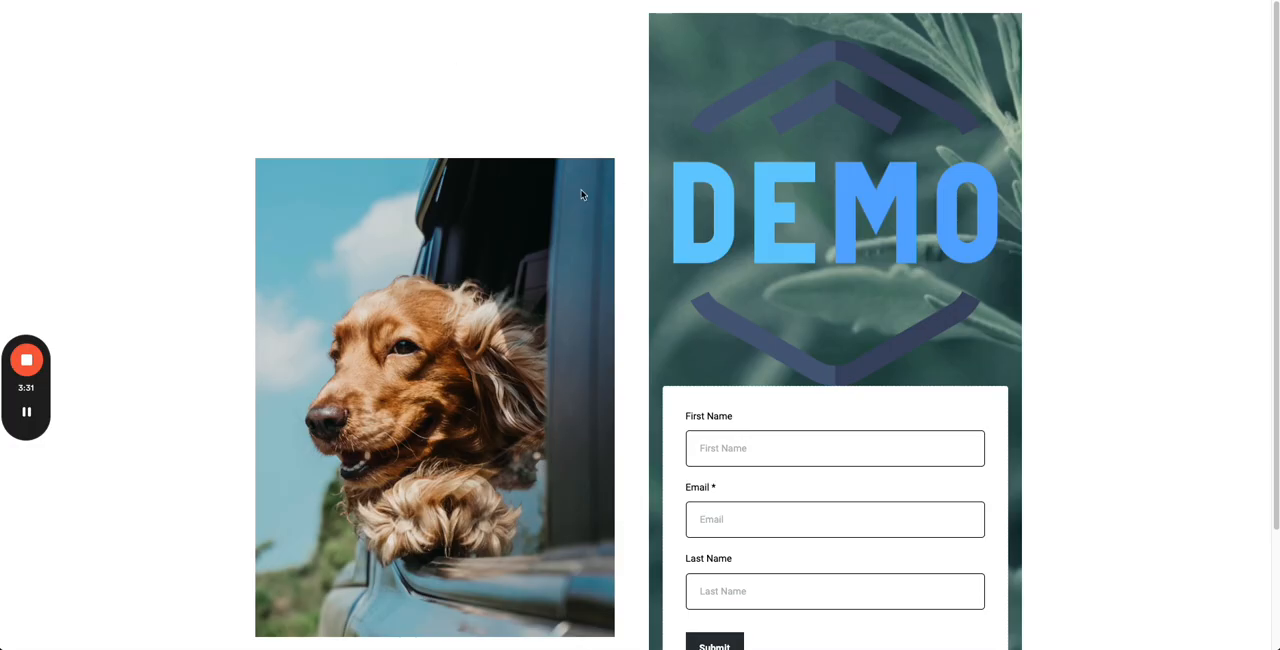
scroll(660, 186, down, 2)
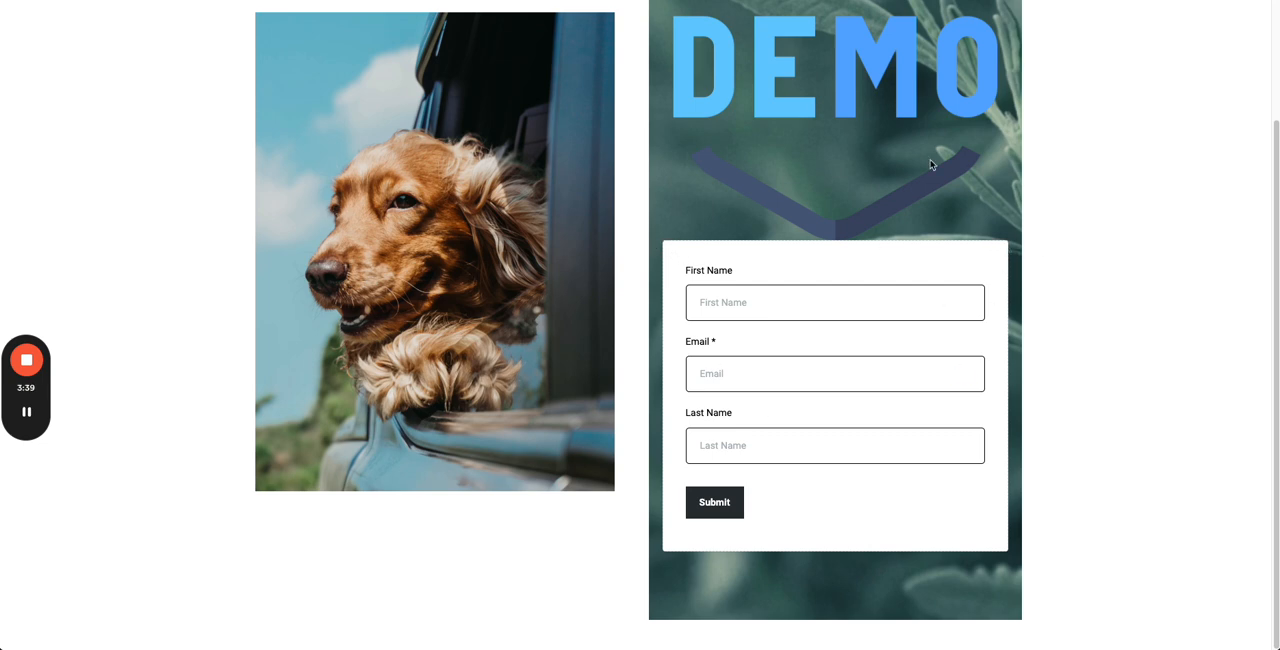
scroll(724, 209, up, 1)
scroll(724, 209, down, 1)
key(ctrl+Tab)
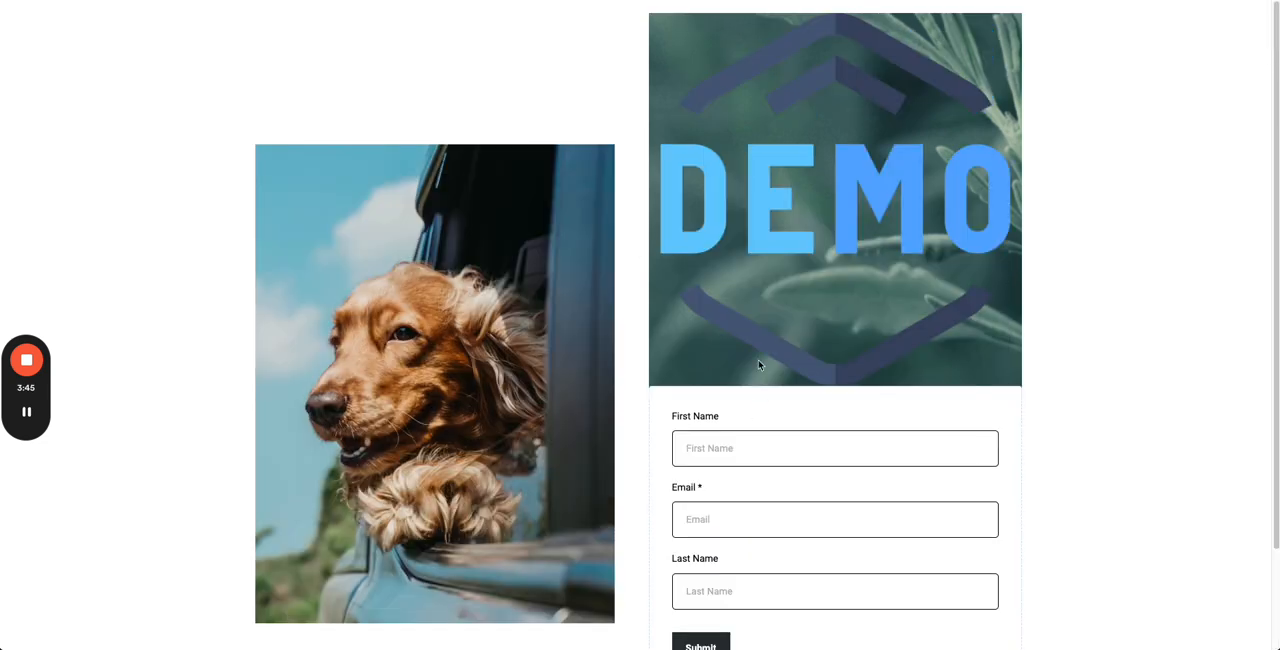
scroll(757, 360, down, 1)
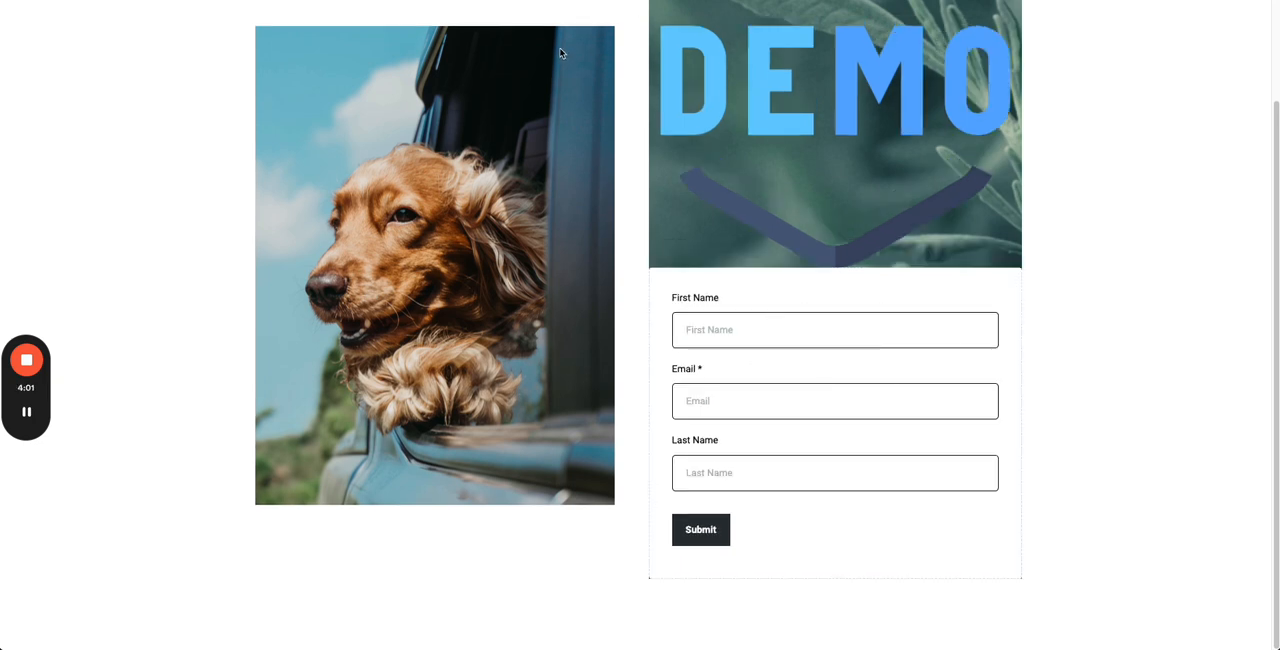
click(142, 1)
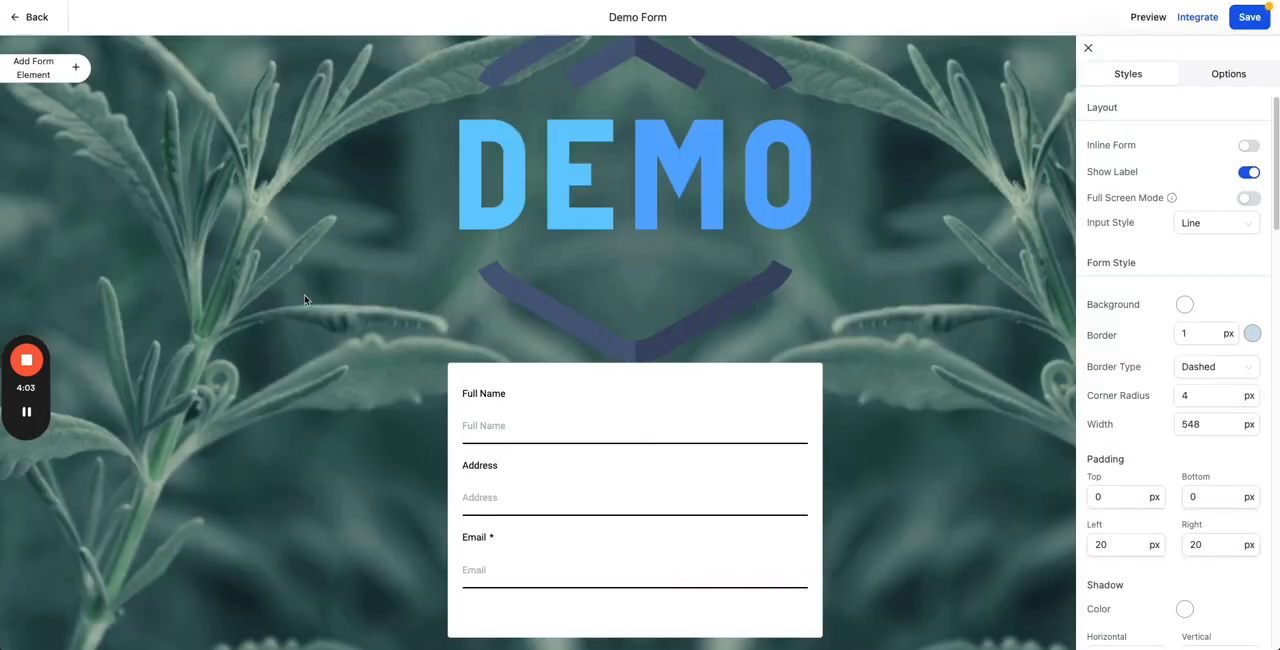